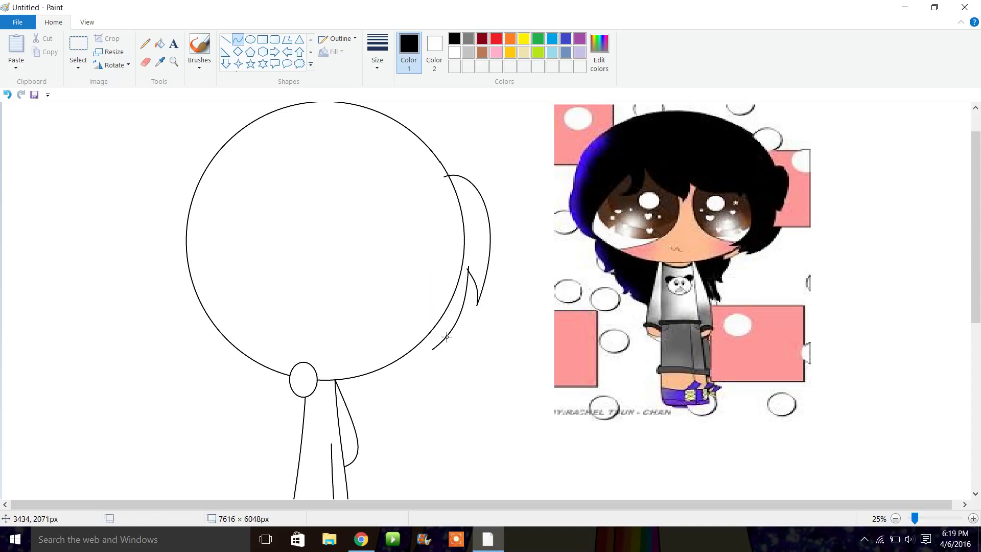
Draw two black curves forming a pointed hair tuft at the lower right of the head circle
{"action": "mouse_move", "coordinate": [451, 353]}
{"action": "left_mouse_down"}
{"action": "mouse_move", "coordinate": [425, 358]}
{"action": "mouse_move", "coordinate": [467, 363]}
{"action": "mouse_move", "coordinate": [455, 351]}
{"action": "left_mouse_up"}
{"action": "left_click", "coordinate": [493, 353]}
{"action": "mouse_move", "coordinate": [475, 363]}
{"action": "left_mouse_down"}
{"action": "mouse_move", "coordinate": [406, 380]}
{"action": "mouse_move", "coordinate": [446, 383]}
{"action": "mouse_move", "coordinate": [430, 391]}
{"action": "left_mouse_up"}
Draw a thickened black pencil zigzag between the loose end of the tuft's lower curve and the head circle
{"action": "left_click", "coordinate": [174, 61]}
{"action": "left_click", "coordinate": [494, 374]}
{"action": "left_click", "coordinate": [382, 300]}
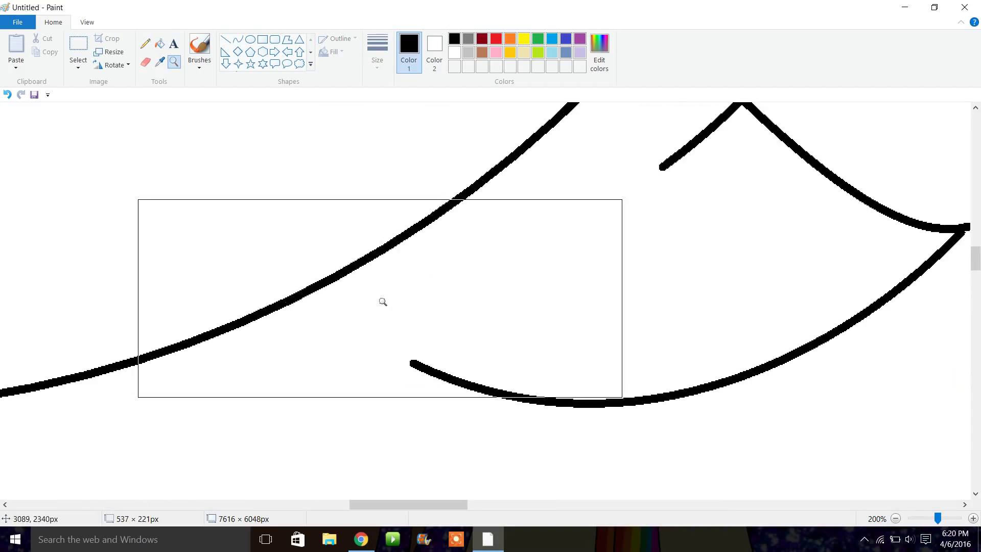
{"action": "left_click", "coordinate": [382, 300]}
{"action": "left_click", "coordinate": [145, 44]}
{"action": "left_click_drag", "start_coordinate": [434, 262], "coordinate": [404, 284]}
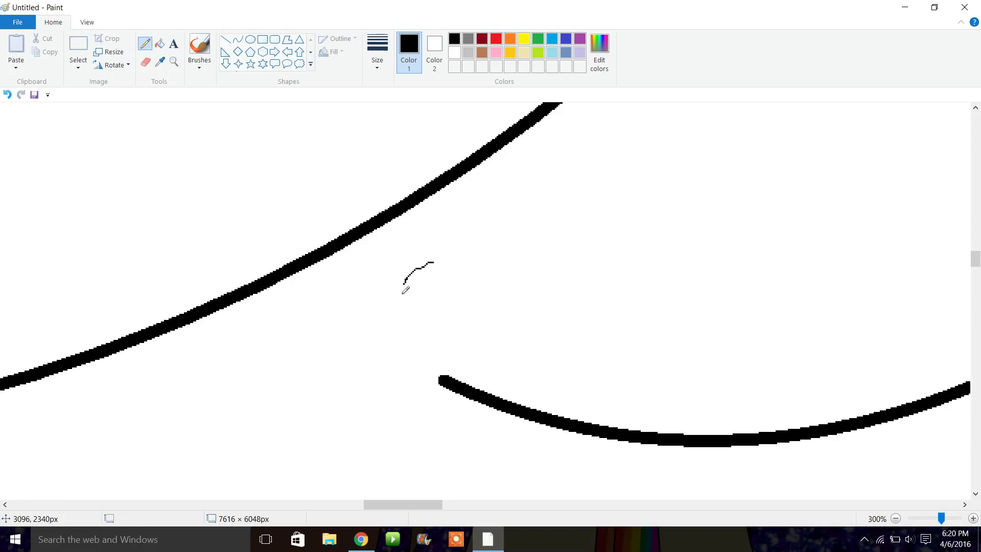
{"action": "left_click", "coordinate": [8, 94]}
{"action": "left_click", "coordinate": [377, 51]}
{"action": "left_click", "coordinate": [410, 143]}
{"action": "mouse_move", "coordinate": [441, 236]}
{"action": "left_mouse_down"}
{"action": "mouse_move", "coordinate": [460, 290]}
{"action": "mouse_move", "coordinate": [409, 323]}
{"action": "mouse_move", "coordinate": [427, 365]}
{"action": "mouse_move", "coordinate": [452, 381]}
{"action": "left_mouse_up"}
Draw a long curve from the middle of the forehead down to the zigzag as the right edge of the face
{"action": "left_click", "coordinate": [896, 518]}
{"action": "left_click", "coordinate": [896, 519]}
{"action": "left_click", "coordinate": [896, 518]}
{"action": "left_click", "coordinate": [896, 518]}
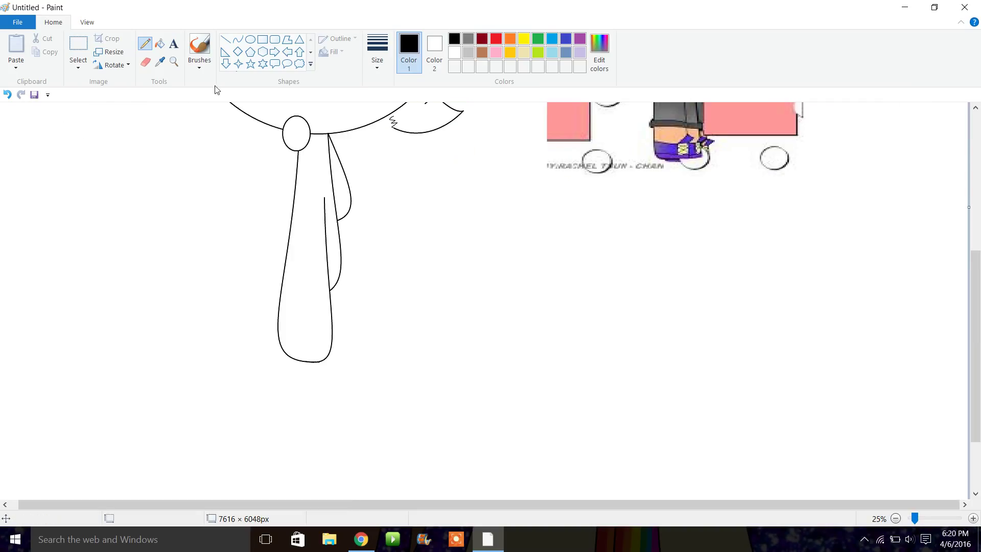
{"action": "left_click", "coordinate": [174, 62]}
{"action": "scroll", "coordinate": [625, 252], "scroll_direction": "up", "scroll_amount": 5}
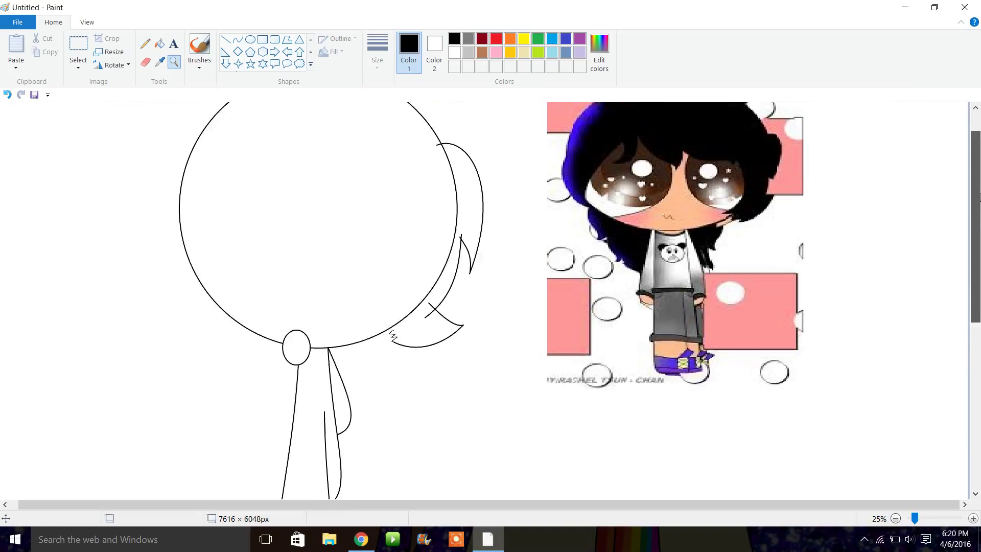
{"action": "left_click", "coordinate": [229, 42]}
{"action": "mouse_move", "coordinate": [370, 262]}
{"action": "left_mouse_down"}
{"action": "mouse_move", "coordinate": [394, 382]}
{"action": "mouse_move", "coordinate": [399, 243]}
{"action": "mouse_move", "coordinate": [405, 361]}
{"action": "left_mouse_up"}
{"action": "left_click", "coordinate": [237, 40]}
{"action": "left_click", "coordinate": [7, 95]}
{"action": "left_click_drag", "start_coordinate": [345, 229], "coordinate": [411, 332]}
Draw a fringe curve across the forehead to the right face edge, with a short curved strand meeting its end
{"action": "left_click_drag", "start_coordinate": [254, 227], "coordinate": [294, 261]}
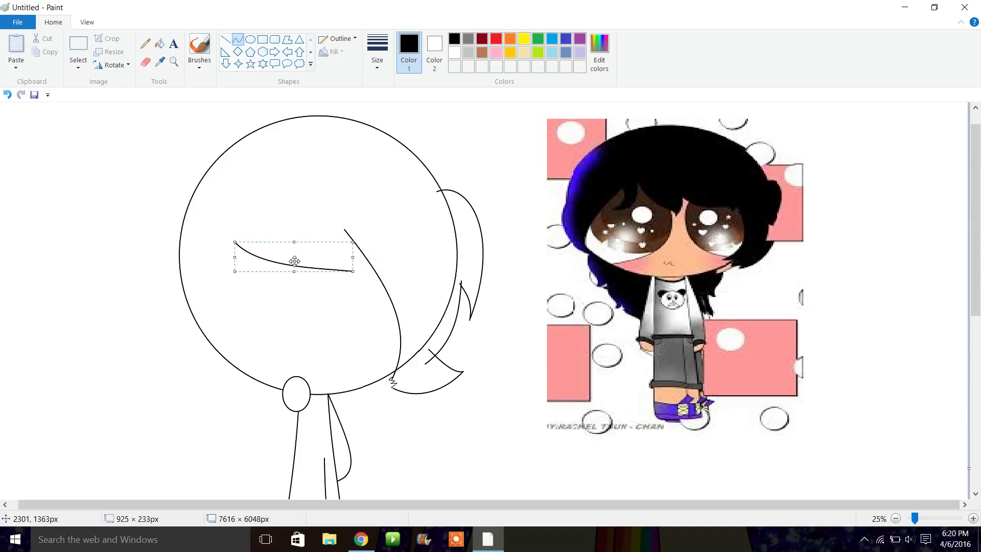
{"action": "left_click", "coordinate": [6, 93]}
{"action": "left_click_drag", "start_coordinate": [275, 247], "coordinate": [381, 284]}
{"action": "mouse_move", "coordinate": [313, 262]}
{"action": "left_mouse_down"}
{"action": "mouse_move", "coordinate": [313, 281]}
{"action": "mouse_move", "coordinate": [362, 282]}
{"action": "left_mouse_up"}
{"action": "left_click", "coordinate": [490, 328]}
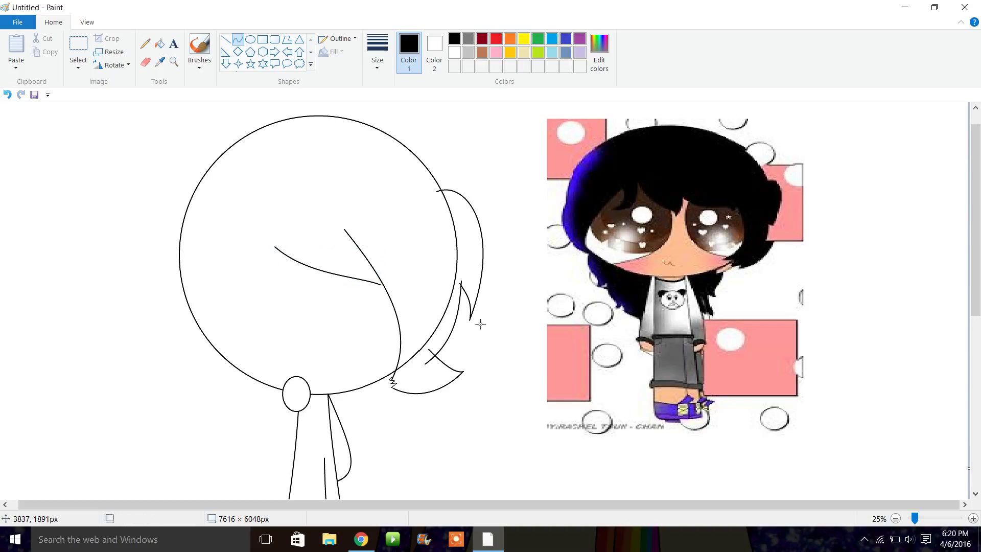
{"action": "mouse_move", "coordinate": [352, 248]}
{"action": "left_mouse_down"}
{"action": "mouse_move", "coordinate": [382, 286]}
{"action": "mouse_move", "coordinate": [390, 265]}
{"action": "mouse_move", "coordinate": [397, 273]}
{"action": "left_mouse_up"}
{"action": "left_click", "coordinate": [273, 300]}
{"action": "left_click_drag", "start_coordinate": [241, 288], "coordinate": [311, 235]}
{"action": "left_click", "coordinate": [252, 264]}
{"action": "left_click", "coordinate": [297, 284]}
{"action": "left_click", "coordinate": [361, 282]}
{"action": "mouse_move", "coordinate": [245, 277]}
{"action": "left_mouse_down"}
{"action": "mouse_move", "coordinate": [259, 246]}
{"action": "mouse_move", "coordinate": [224, 297]}
{"action": "mouse_move", "coordinate": [251, 268]}
{"action": "left_mouse_up"}
{"action": "left_click", "coordinate": [239, 255]}
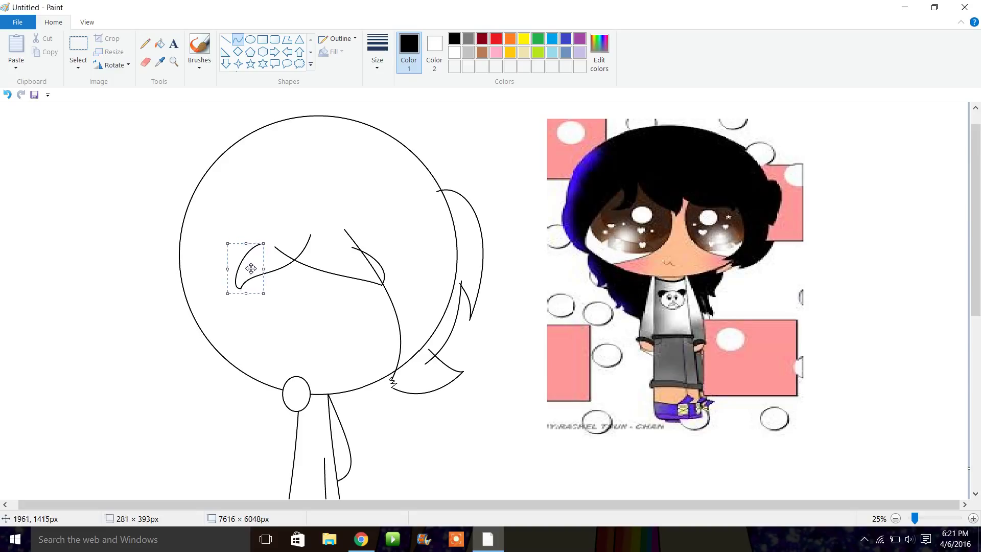
{"action": "left_click", "coordinate": [7, 95]}
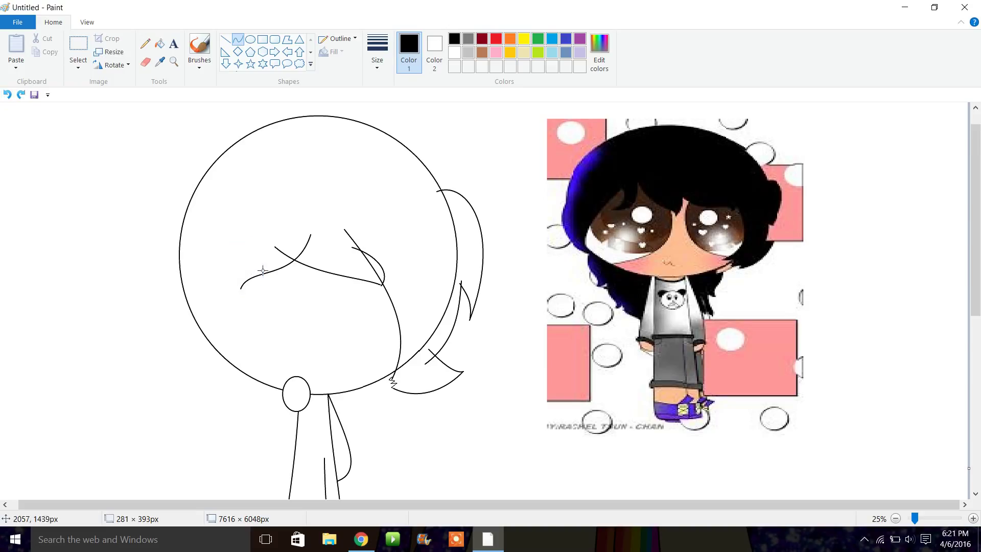
{"action": "mouse_move", "coordinate": [240, 288]}
{"action": "left_mouse_down"}
{"action": "mouse_move", "coordinate": [267, 252]}
{"action": "mouse_move", "coordinate": [246, 289]}
{"action": "mouse_move", "coordinate": [248, 265]}
{"action": "left_mouse_up"}
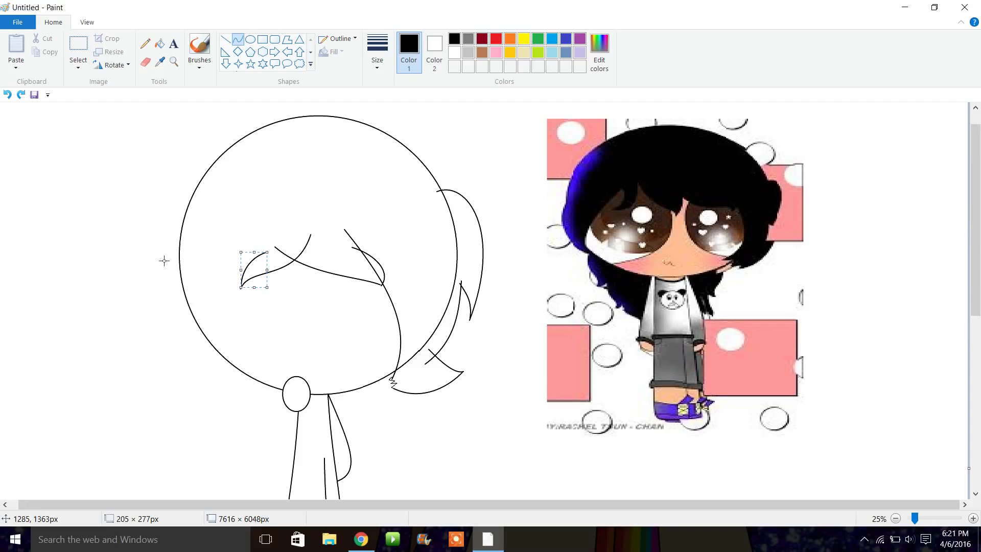
{"action": "left_click", "coordinate": [8, 95]}
{"action": "left_click", "coordinate": [7, 94]}
Draw the left section of the fringe as a long shallow curve with a short curved strand at its right tip
{"action": "mouse_move", "coordinate": [223, 241]}
{"action": "left_mouse_down"}
{"action": "mouse_move", "coordinate": [281, 280]}
{"action": "mouse_move", "coordinate": [225, 275]}
{"action": "mouse_move", "coordinate": [289, 258]}
{"action": "mouse_move", "coordinate": [296, 283]}
{"action": "left_mouse_up"}
{"action": "left_click", "coordinate": [367, 301]}
{"action": "left_click_drag", "start_coordinate": [305, 250], "coordinate": [312, 258]}
{"action": "left_click", "coordinate": [315, 271]}
Draw two curves meeting in a point to form a crescent-shaped strand at the fringe's left end
{"action": "left_click", "coordinate": [251, 273]}
{"action": "mouse_move", "coordinate": [248, 258]}
{"action": "left_mouse_down"}
{"action": "mouse_move", "coordinate": [236, 286]}
{"action": "mouse_move", "coordinate": [207, 298]}
{"action": "left_mouse_up"}
{"action": "left_click_drag", "start_coordinate": [238, 281], "coordinate": [250, 285]}
{"action": "left_click", "coordinate": [245, 308]}
{"action": "left_click", "coordinate": [305, 304]}
{"action": "mouse_move", "coordinate": [233, 240]}
{"action": "left_mouse_down"}
{"action": "mouse_move", "coordinate": [207, 307]}
{"action": "mouse_move", "coordinate": [226, 277]}
{"action": "left_mouse_up"}
{"action": "left_click", "coordinate": [188, 273]}
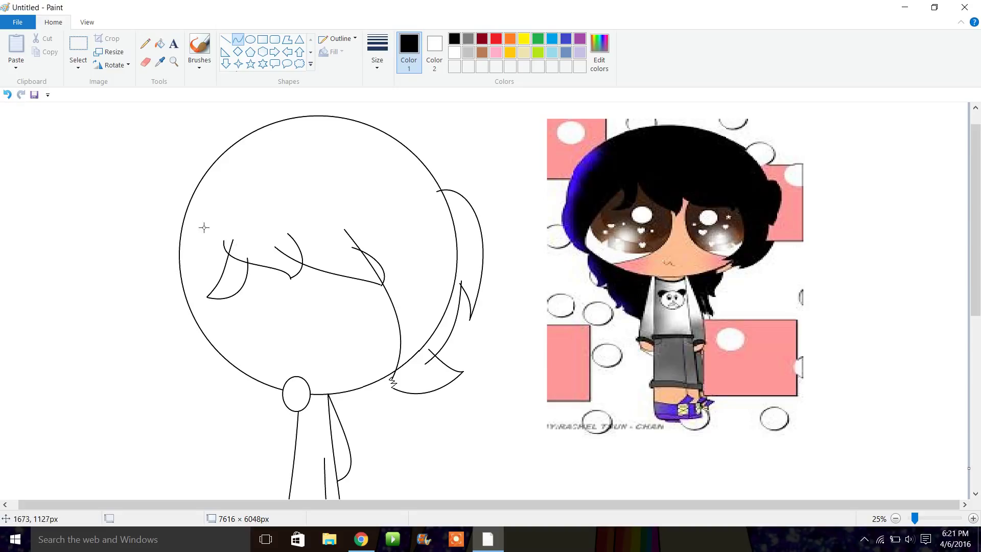
{"action": "left_click", "coordinate": [8, 95]}
{"action": "left_click_drag", "start_coordinate": [226, 245], "coordinate": [208, 299]}
Draw the left face edge and an outer hair curve beside the head, meeting near a point at the lower left
{"action": "mouse_move", "coordinate": [218, 274]}
{"action": "left_mouse_down"}
{"action": "mouse_move", "coordinate": [229, 272]}
{"action": "mouse_move", "coordinate": [243, 301]}
{"action": "mouse_move", "coordinate": [229, 276]}
{"action": "mouse_move", "coordinate": [246, 398]}
{"action": "mouse_move", "coordinate": [214, 264]}
{"action": "mouse_move", "coordinate": [183, 349]}
{"action": "left_mouse_up"}
{"action": "left_click", "coordinate": [398, 292]}
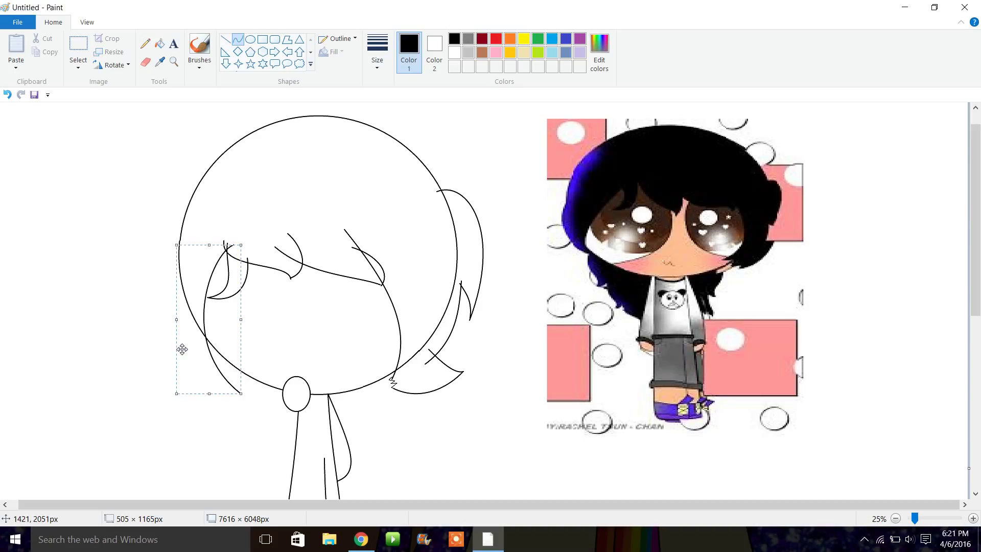
{"action": "left_click", "coordinate": [339, 354]}
{"action": "left_click_drag", "start_coordinate": [243, 395], "coordinate": [131, 234]}
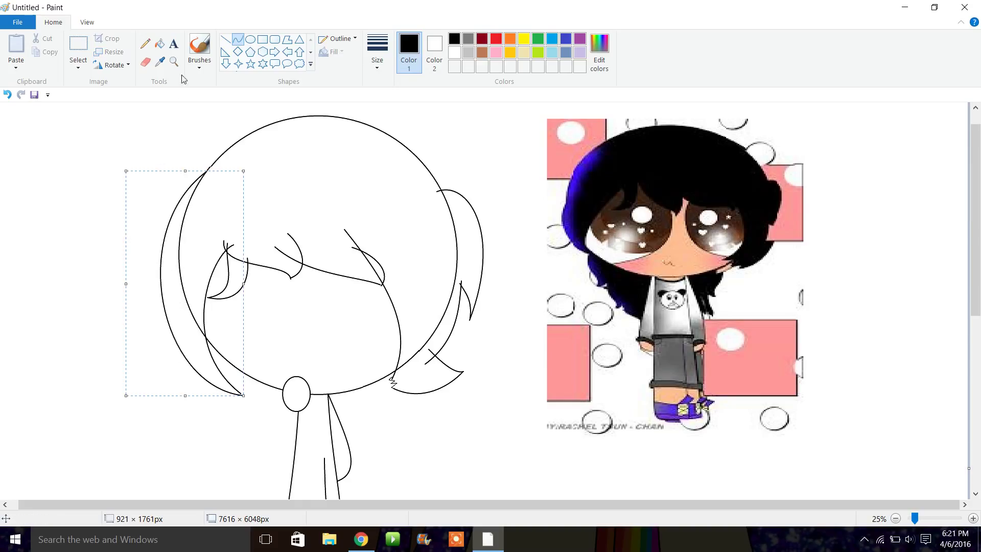
Fill the outer hair lock on the head's left with a custom blue of red 19, green 13, blue 255
{"action": "left_click", "coordinate": [173, 47]}
{"action": "left_click", "coordinate": [173, 64]}
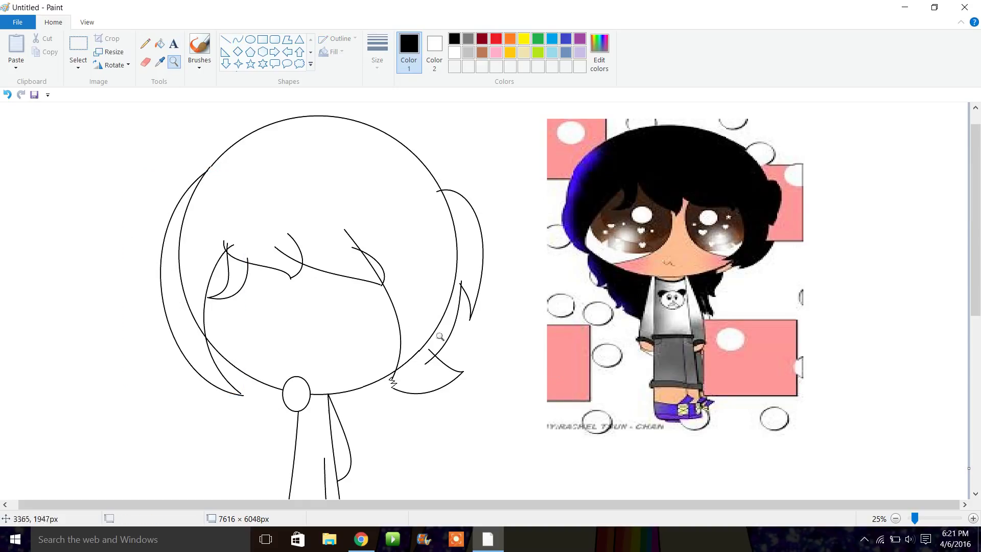
{"action": "left_click", "coordinate": [159, 44]}
{"action": "left_click", "coordinate": [566, 38]}
{"action": "left_click", "coordinate": [600, 54]}
{"action": "left_click", "coordinate": [575, 182]}
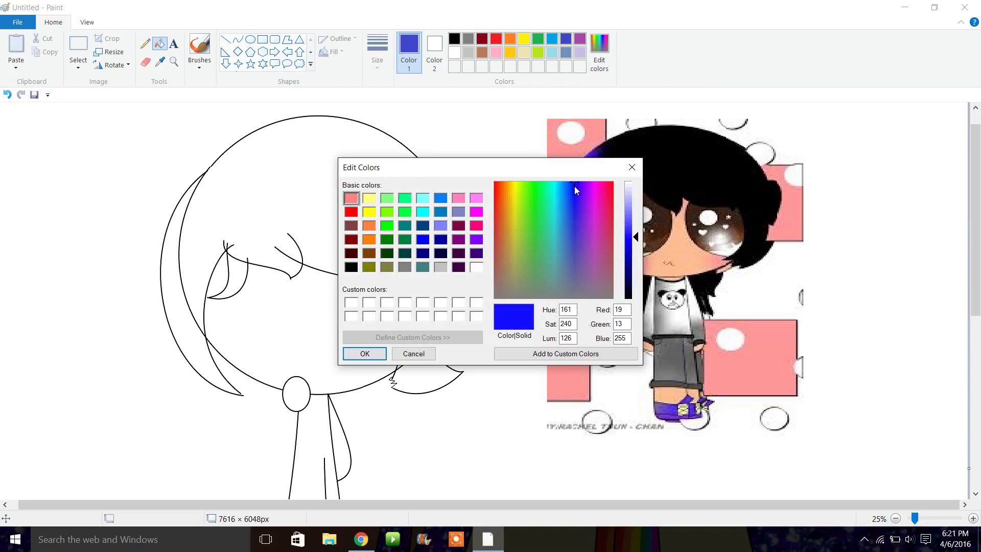
{"action": "left_click", "coordinate": [565, 354]}
{"action": "left_click", "coordinate": [369, 356]}
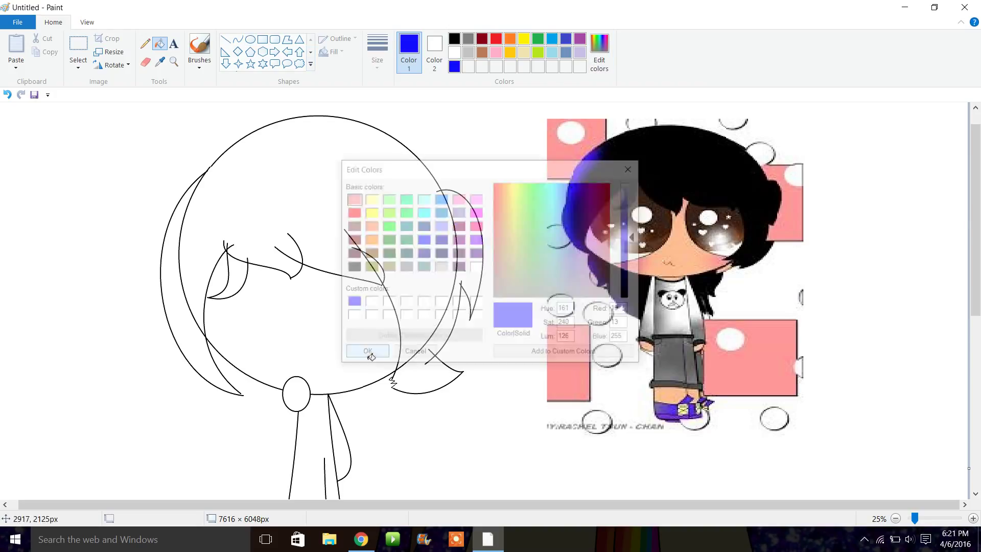
{"action": "left_click", "coordinate": [194, 328]}
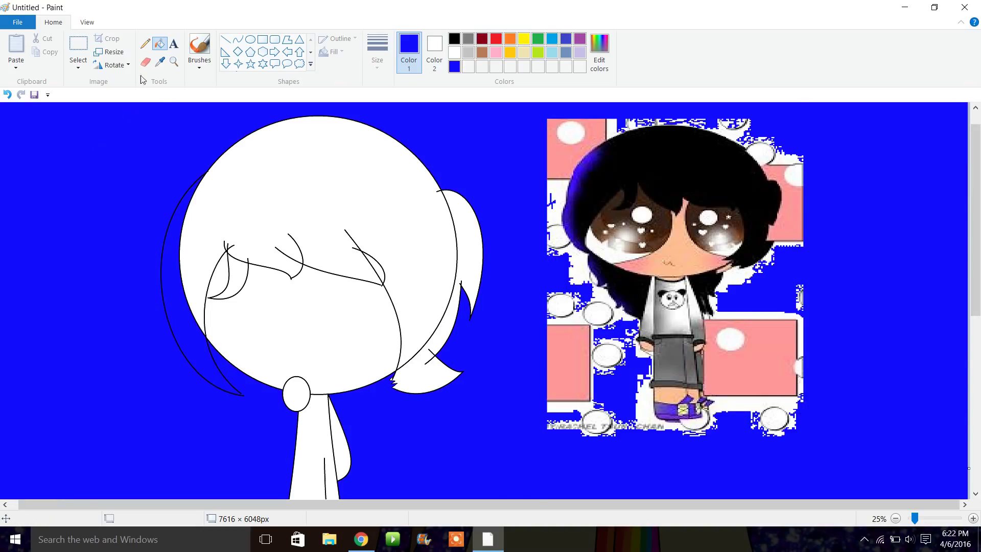
Close the gap at the blue lock's lower tip with a black pencil stroke joining its two curves
{"action": "left_click", "coordinate": [174, 62]}
{"action": "left_click", "coordinate": [327, 370]}
{"action": "left_click", "coordinate": [358, 352]}
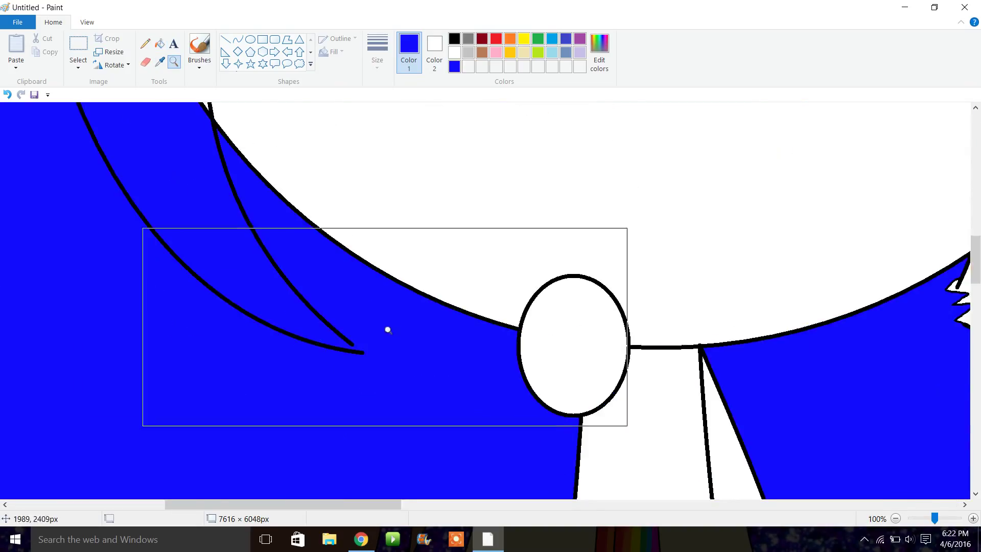
{"action": "left_click", "coordinate": [388, 329]}
{"action": "left_click", "coordinate": [392, 312]}
{"action": "left_click", "coordinate": [145, 44]}
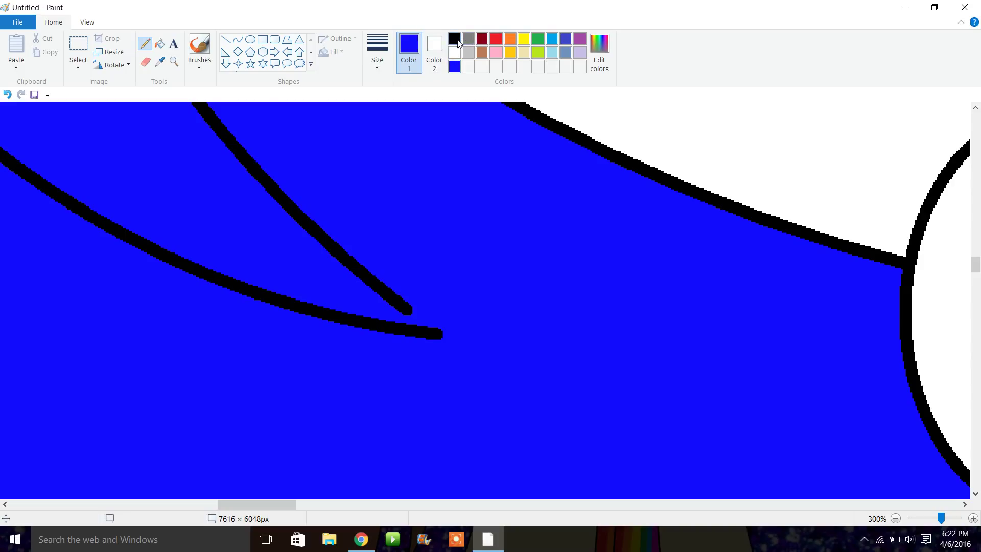
{"action": "left_click", "coordinate": [454, 39]}
{"action": "left_click_drag", "start_coordinate": [425, 325], "coordinate": [448, 333]}
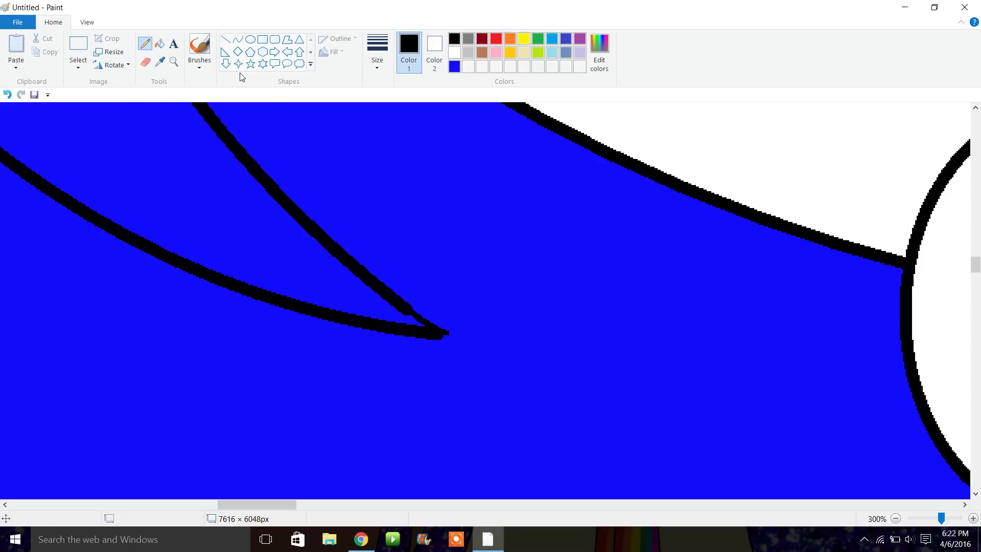
Fill the blue background outside the closed hair lock with white
{"action": "left_click", "coordinate": [159, 45]}
{"action": "left_click", "coordinate": [455, 52]}
{"action": "left_click", "coordinate": [394, 158]}
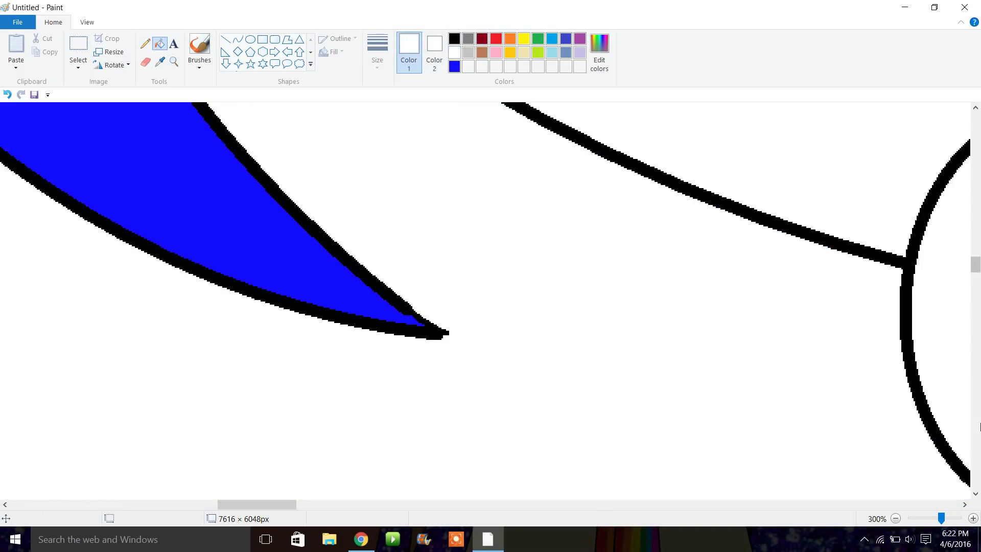
Draw a black curve inside the blue hair lock from its upper tip to its lower tip
{"action": "left_click", "coordinate": [896, 518]}
{"action": "left_click", "coordinate": [896, 518]}
{"action": "left_click", "coordinate": [896, 518]}
{"action": "left_click", "coordinate": [896, 518]}
{"action": "left_click", "coordinate": [896, 518]}
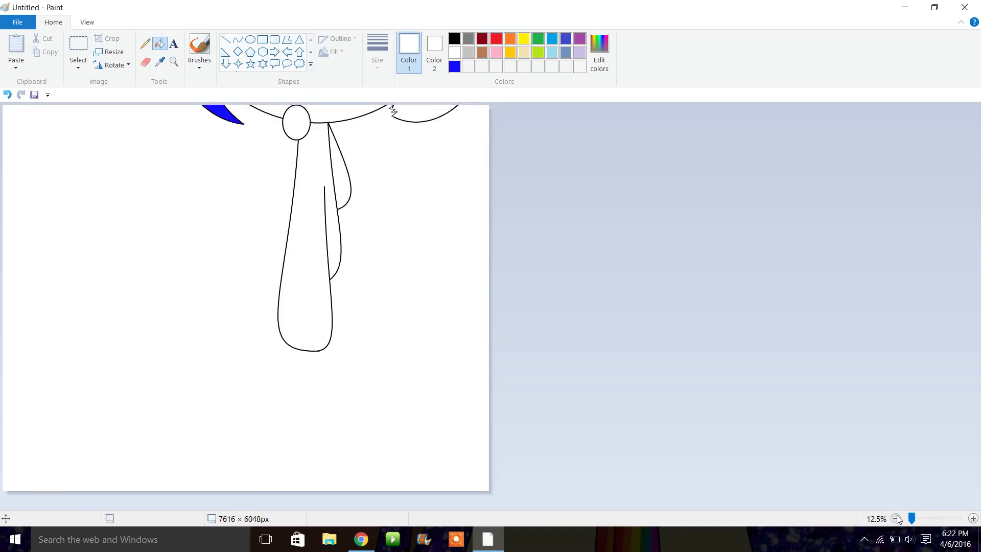
{"action": "left_click", "coordinate": [161, 62]}
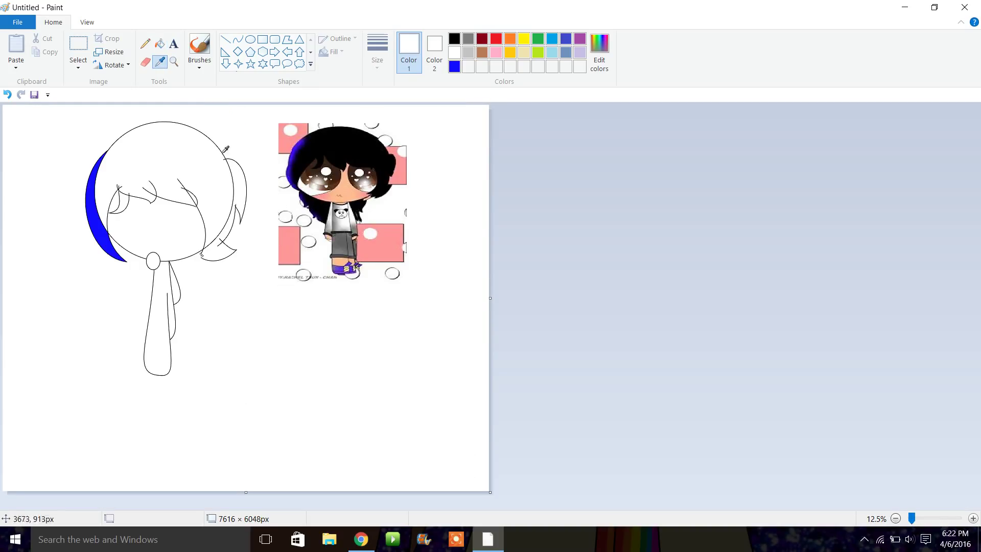
{"action": "left_click", "coordinate": [174, 62]}
{"action": "left_click", "coordinate": [244, 250]}
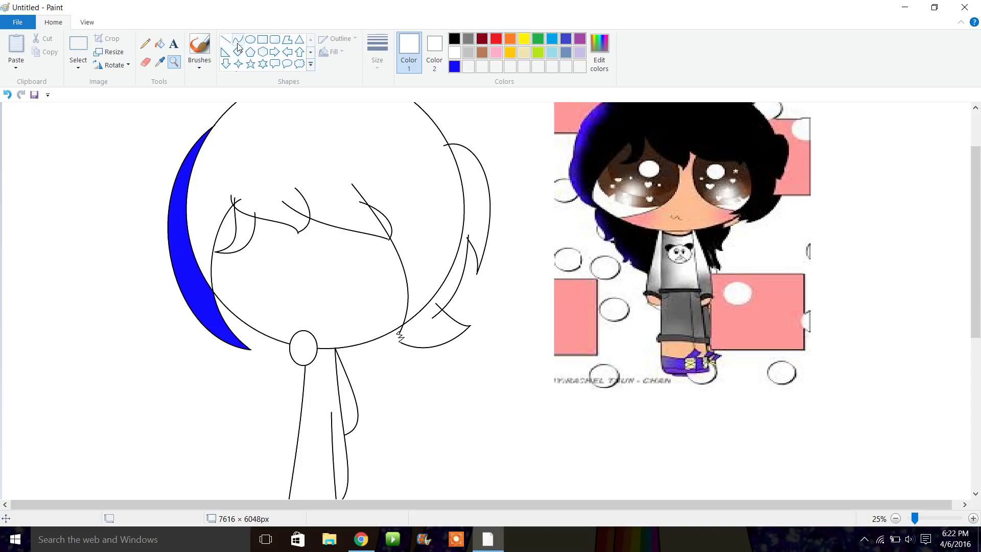
{"action": "left_click", "coordinate": [238, 39]}
{"action": "left_click", "coordinate": [454, 38]}
{"action": "left_click_drag", "start_coordinate": [214, 127], "coordinate": [207, 326]}
{"action": "left_click_drag", "start_coordinate": [207, 251], "coordinate": [205, 177]}
{"action": "left_click", "coordinate": [5, 94]}
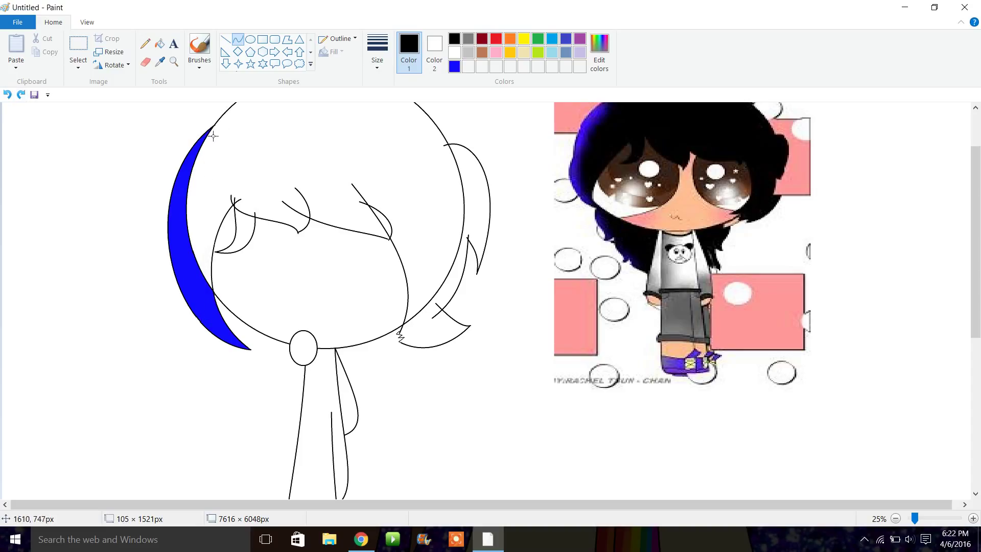
{"action": "left_click_drag", "start_coordinate": [213, 127], "coordinate": [153, 300]}
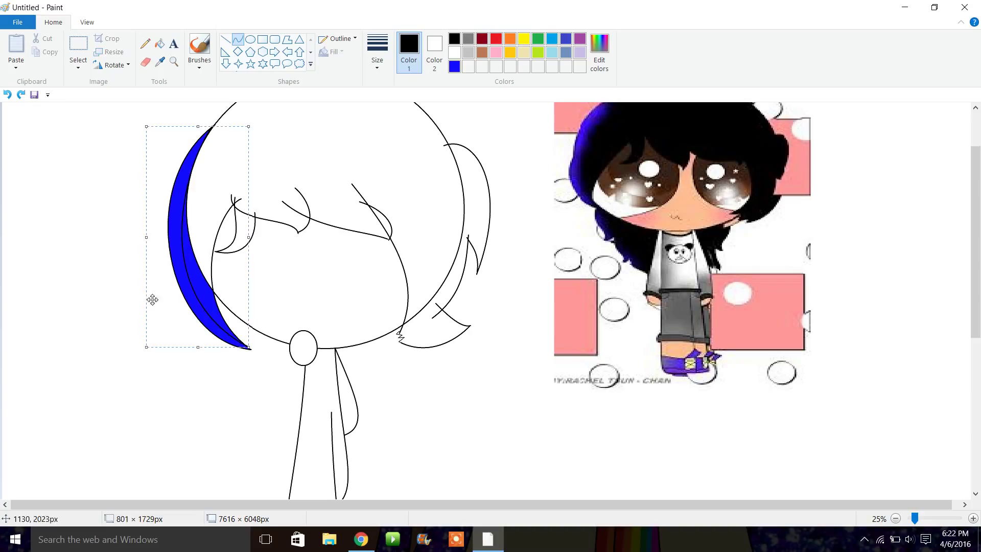
{"action": "left_click", "coordinate": [159, 45]}
{"action": "left_click", "coordinate": [321, 193]}
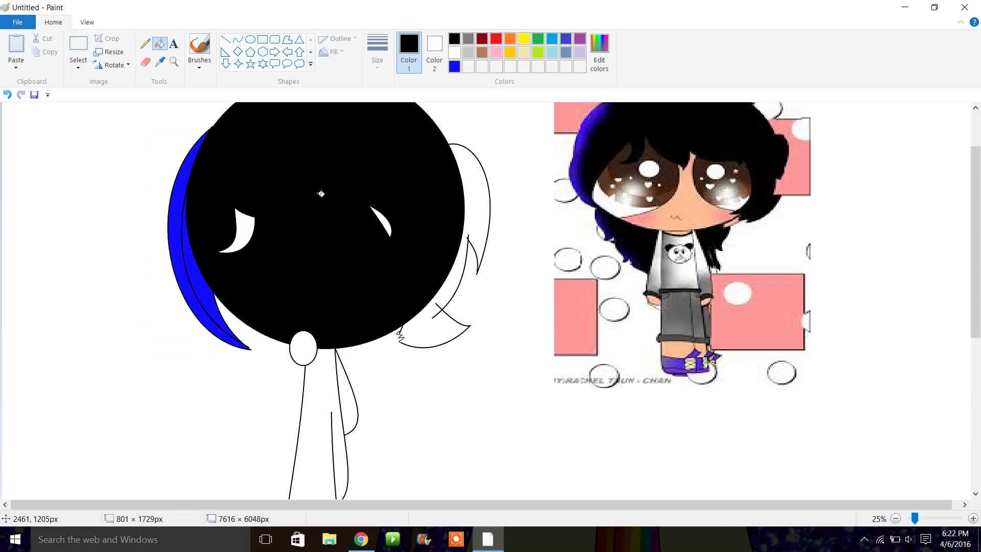
{"action": "key", "text": "ctrl+z"}
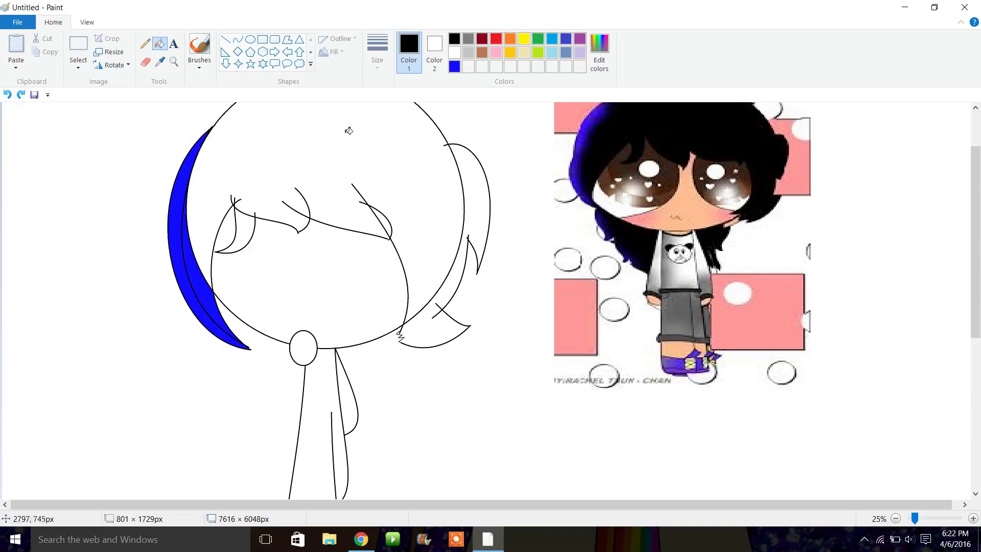
{"action": "left_click", "coordinate": [145, 43]}
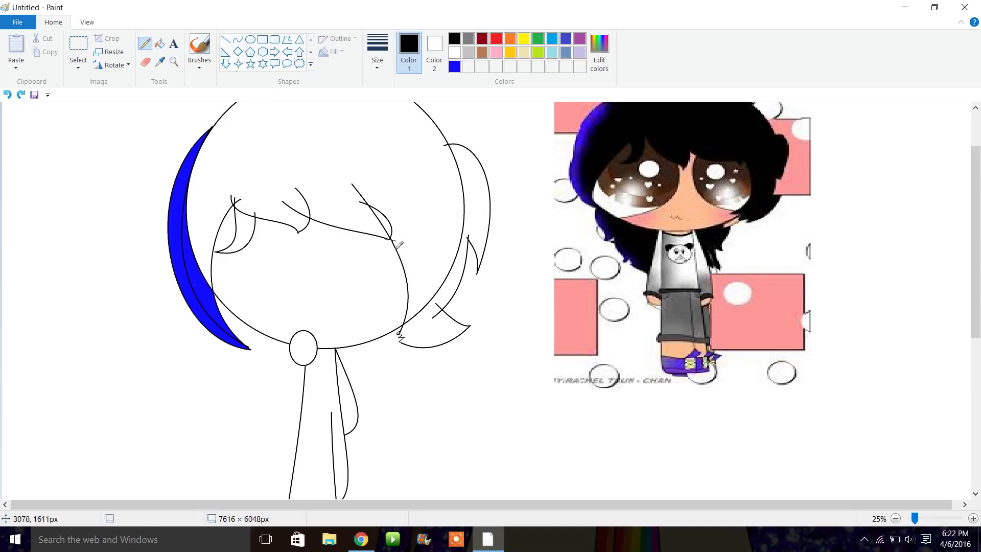
{"action": "left_click", "coordinate": [159, 43]}
{"action": "left_click", "coordinate": [323, 166]}
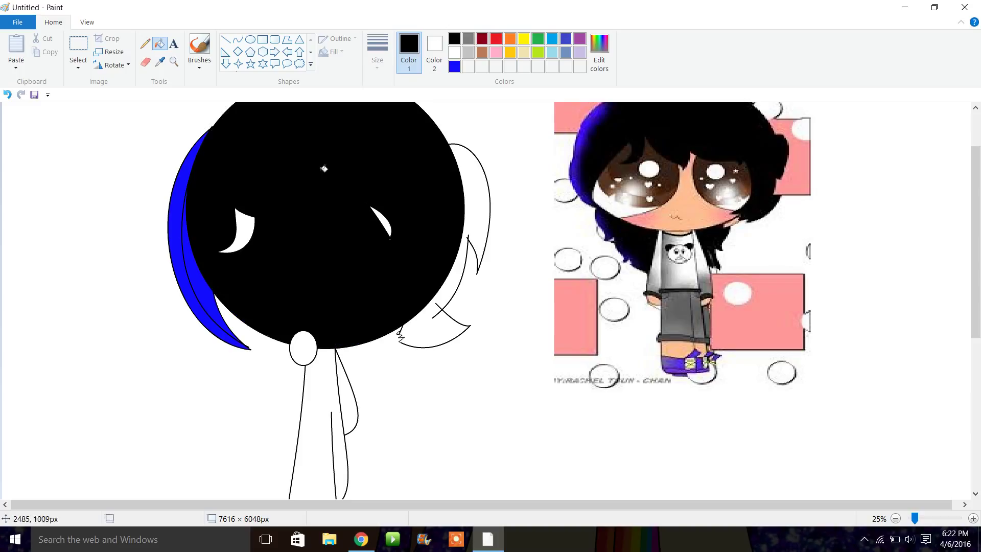
{"action": "left_click", "coordinate": [7, 95]}
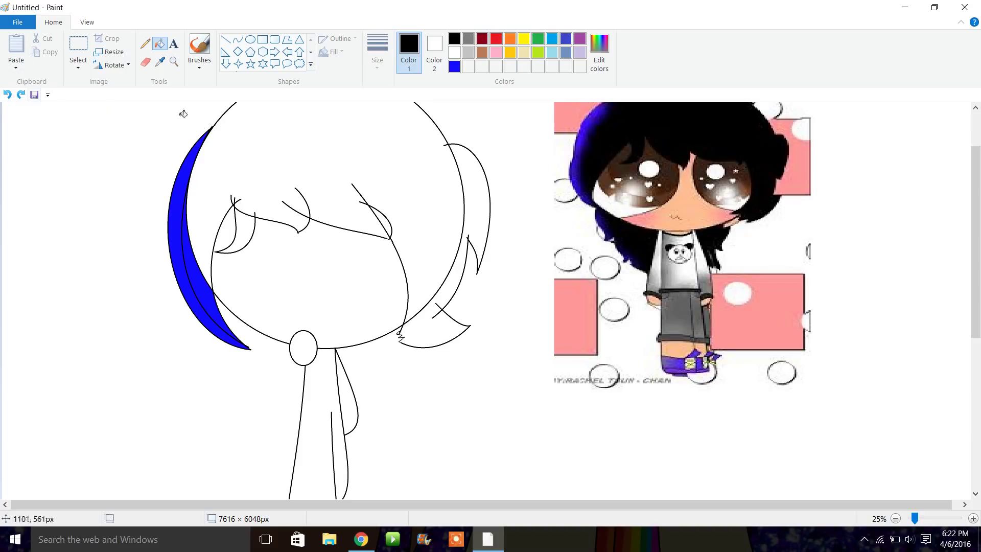
Fill the inner section of the blue hair lock, next to the head circle, with black
{"action": "left_click", "coordinate": [178, 62]}
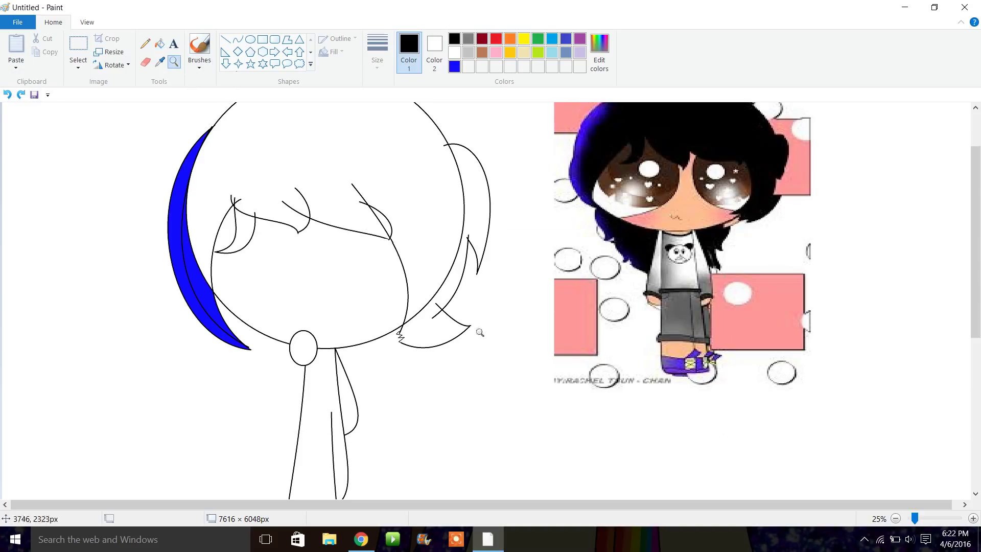
{"action": "left_click", "coordinate": [416, 263]}
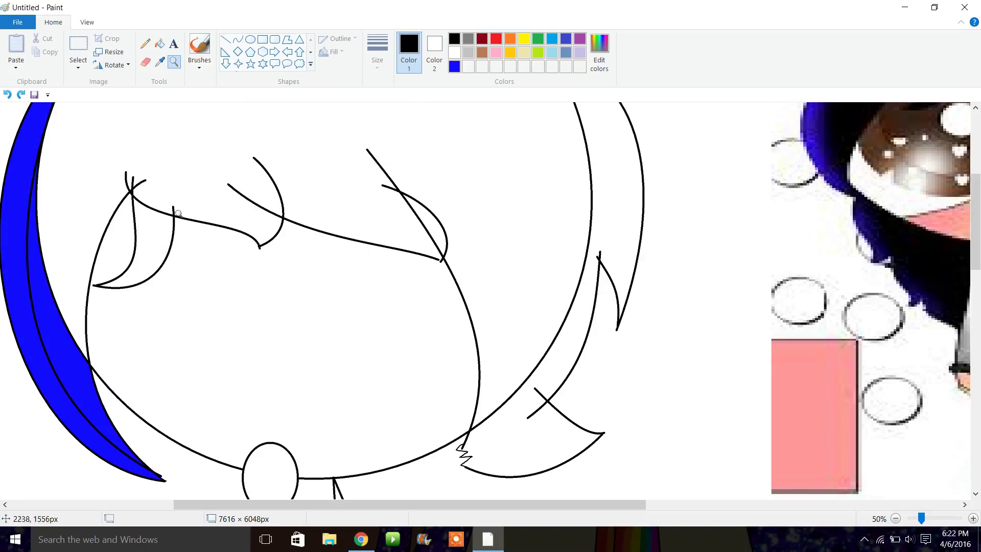
{"action": "left_click", "coordinate": [161, 50]}
{"action": "left_click", "coordinate": [58, 342]}
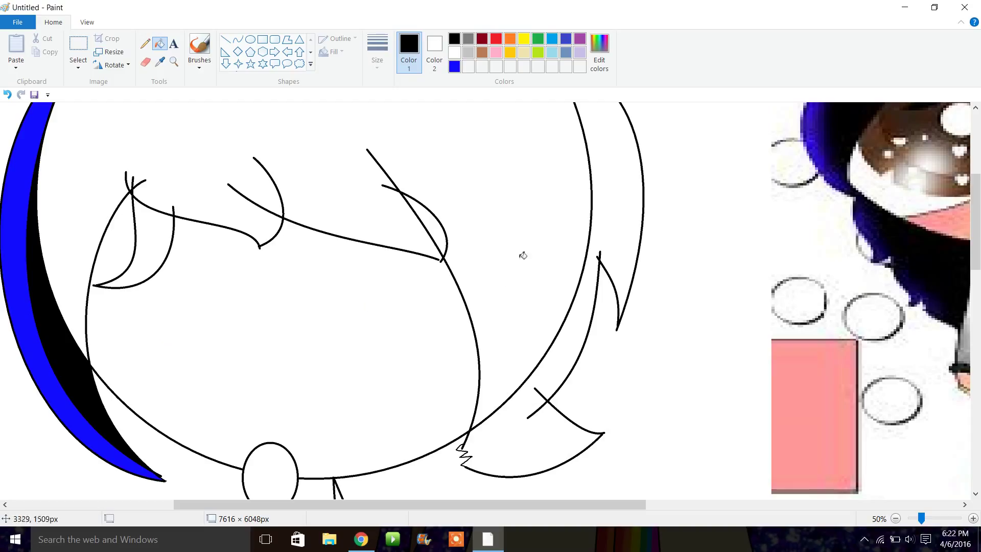
Close the fringe's outer corner with the pencil and fill the fringe, curled front strand and outer side hair with black
{"action": "left_click", "coordinate": [150, 43]}
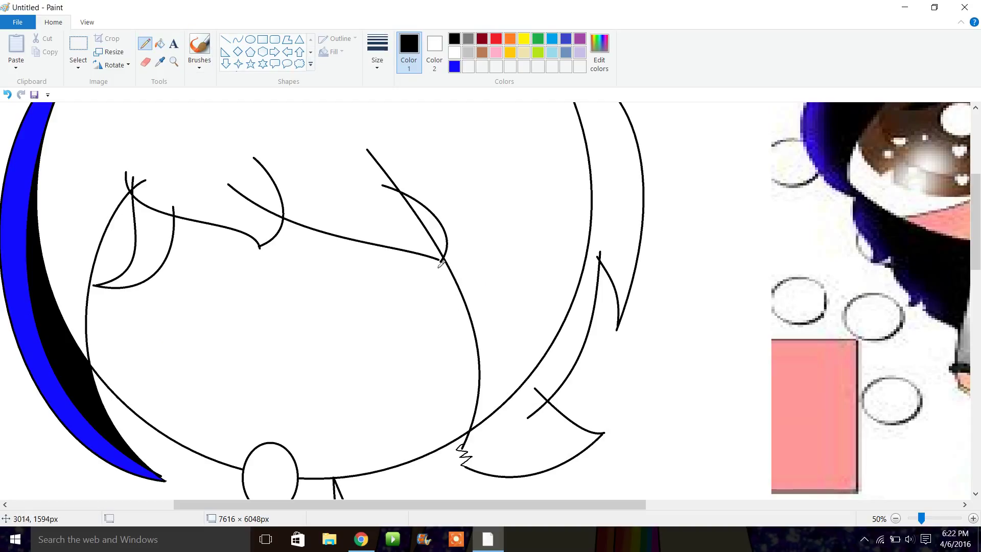
{"action": "left_click", "coordinate": [160, 44]}
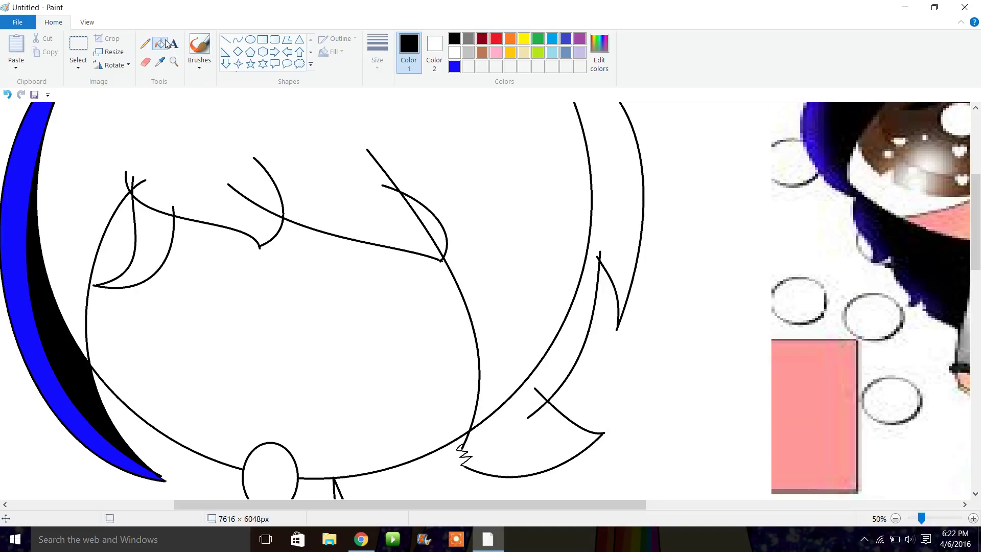
{"action": "left_click", "coordinate": [254, 158]}
{"action": "left_click", "coordinate": [433, 226]}
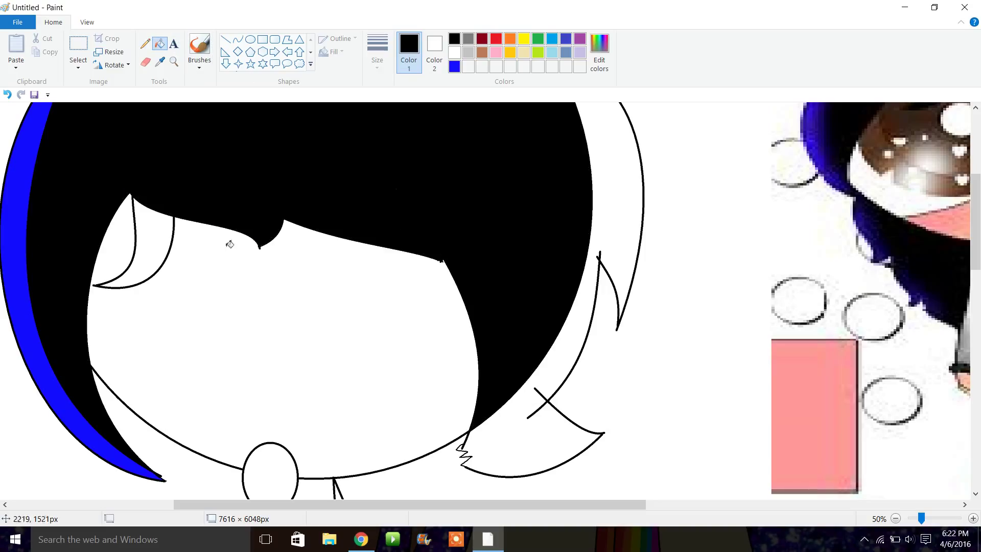
{"action": "left_click", "coordinate": [165, 225]}
{"action": "left_click", "coordinate": [614, 245]}
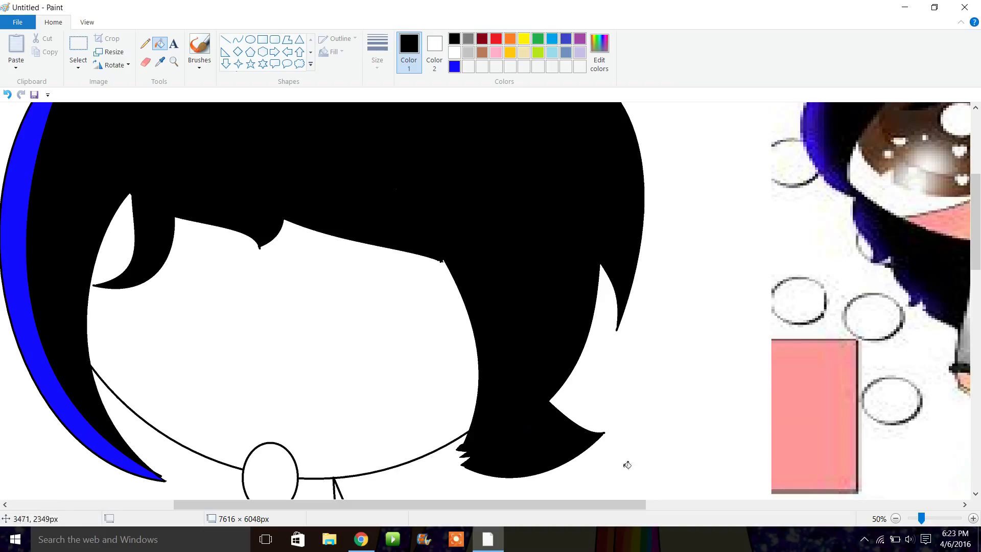
Cut the pointed flick off the lower side hair with a thin white curve, filling the part outside it with white
{"action": "left_click", "coordinate": [896, 518]}
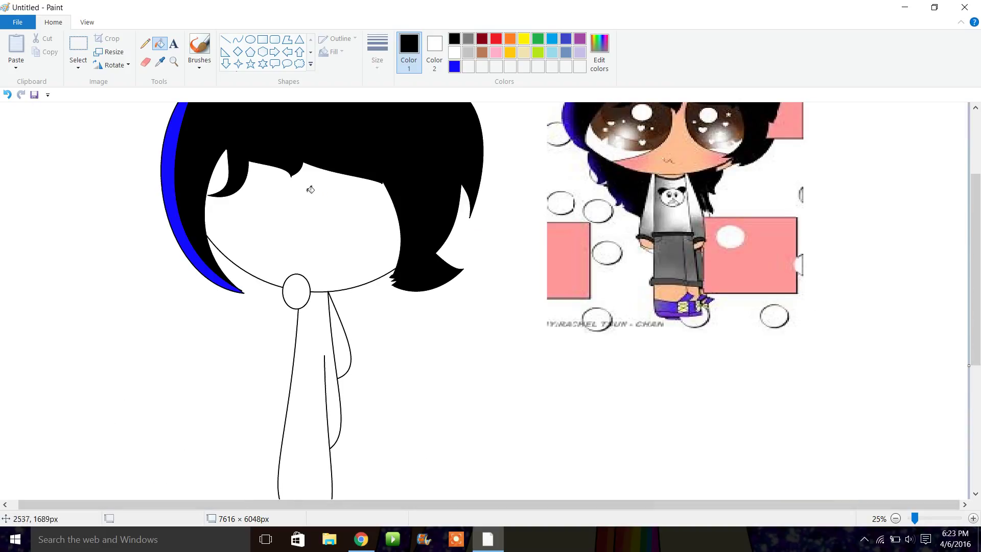
{"action": "left_click", "coordinate": [173, 61]}
{"action": "left_click", "coordinate": [503, 258]}
{"action": "left_click", "coordinate": [312, 300]}
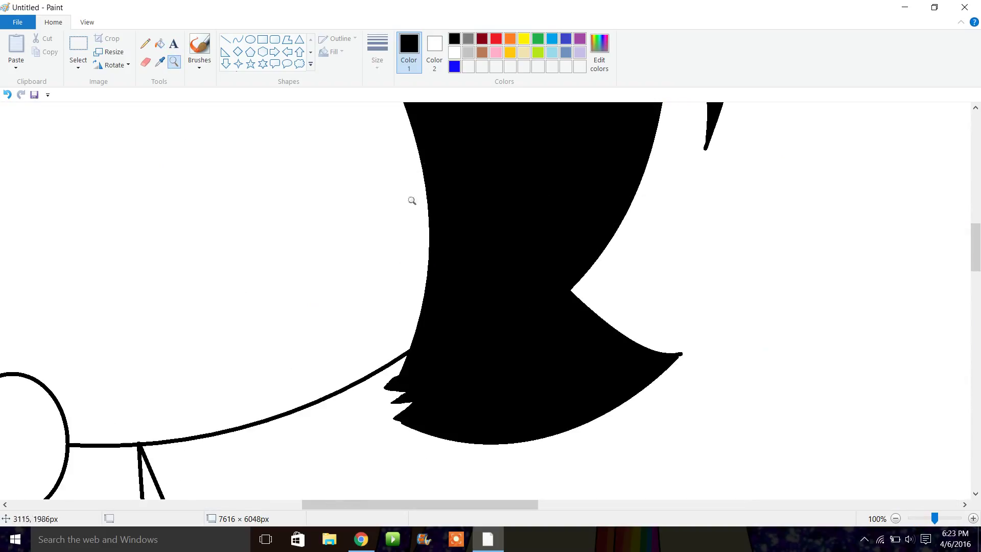
{"action": "left_click", "coordinate": [238, 39]}
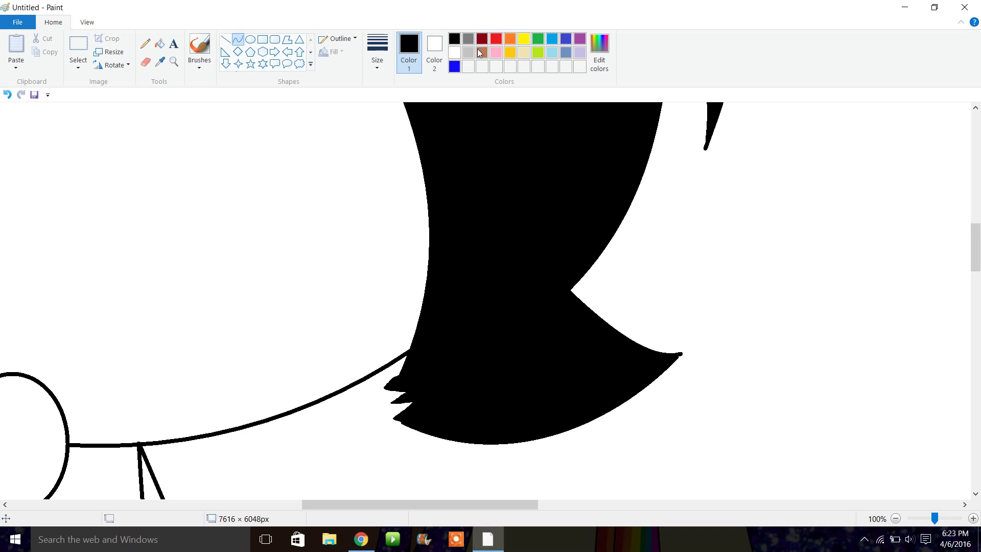
{"action": "left_click", "coordinate": [454, 52]}
{"action": "mouse_move", "coordinate": [612, 264]}
{"action": "left_mouse_down"}
{"action": "mouse_move", "coordinate": [419, 410]}
{"action": "mouse_move", "coordinate": [355, 435]}
{"action": "left_mouse_up"}
{"action": "left_click", "coordinate": [385, 65]}
{"action": "left_click", "coordinate": [406, 87]}
{"action": "left_click_drag", "start_coordinate": [560, 301], "coordinate": [474, 435]}
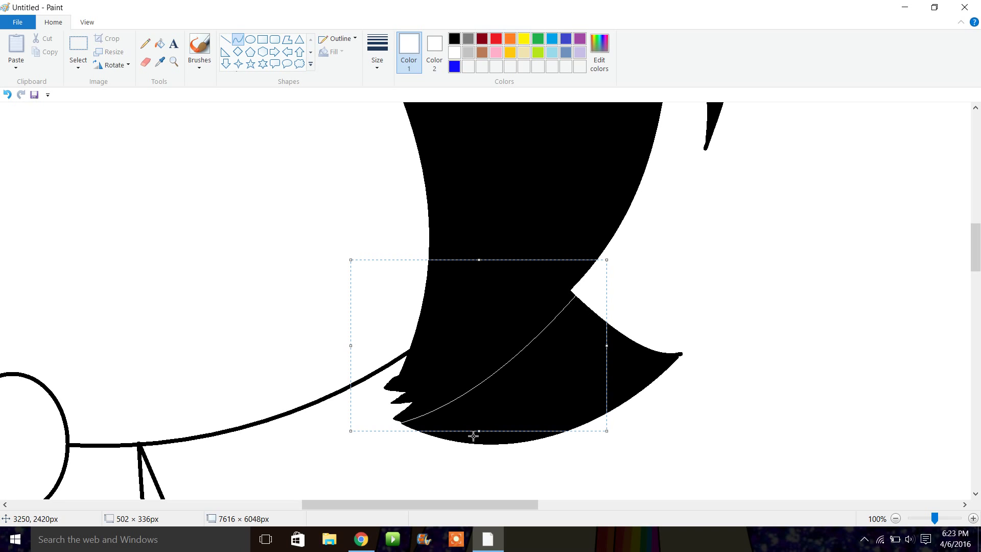
{"action": "left_click", "coordinate": [159, 44]}
{"action": "left_click", "coordinate": [620, 349]}
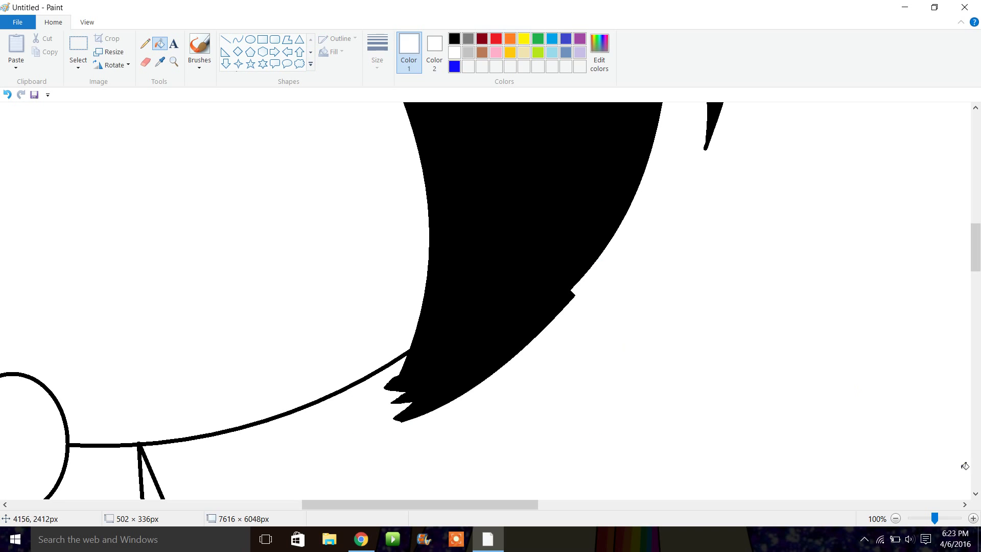
Draw a thin black curve bulging towards the face's centre, from the fringe down to the chin line beside the blue-edged hair
{"action": "left_click", "coordinate": [895, 519]}
{"action": "left_click", "coordinate": [895, 519]}
{"action": "left_click", "coordinate": [895, 519]}
{"action": "left_click", "coordinate": [172, 62]}
{"action": "left_click", "coordinate": [265, 260]}
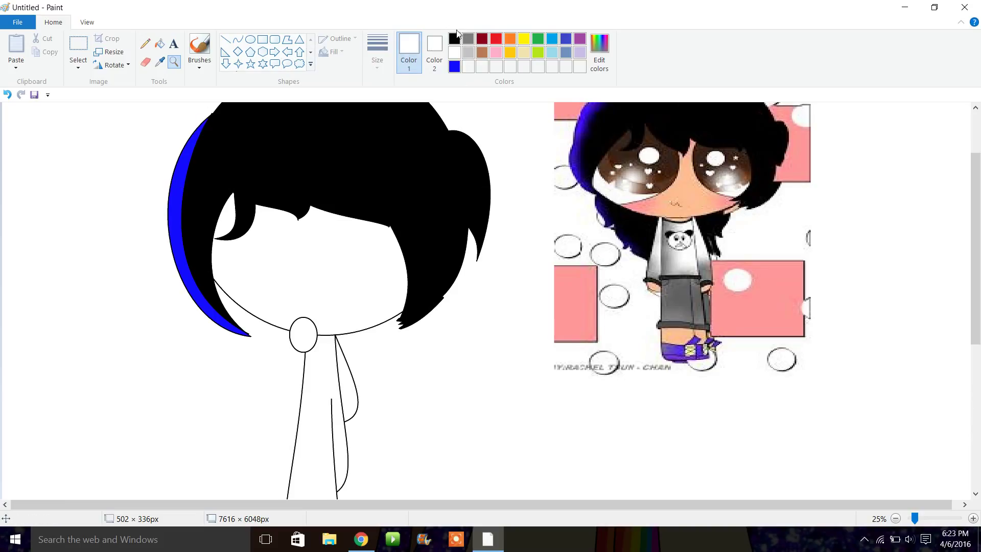
{"action": "left_click", "coordinate": [454, 38]}
{"action": "left_click", "coordinate": [174, 62]}
{"action": "left_click", "coordinate": [174, 61]}
{"action": "left_click", "coordinate": [377, 255]}
{"action": "left_click", "coordinate": [238, 40]}
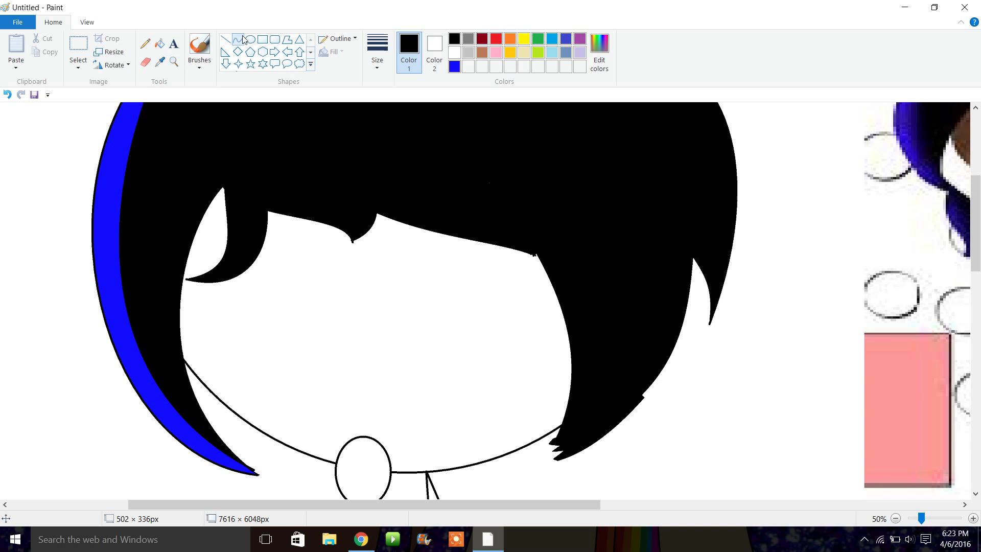
{"action": "mouse_move", "coordinate": [267, 435]}
{"action": "left_mouse_down"}
{"action": "mouse_move", "coordinate": [383, 215]}
{"action": "mouse_move", "coordinate": [326, 224]}
{"action": "left_mouse_up"}
{"action": "left_click", "coordinate": [377, 51]}
{"action": "left_click", "coordinate": [409, 113]}
{"action": "left_click_drag", "start_coordinate": [353, 286], "coordinate": [460, 296]}
{"action": "left_click", "coordinate": [490, 205]}
Draw a second thin black curve from the fringe to the chin line, bowed towards the first eye's curve
{"action": "mouse_move", "coordinate": [443, 234]}
{"action": "left_mouse_down"}
{"action": "mouse_move", "coordinate": [466, 291]}
{"action": "mouse_move", "coordinate": [488, 460]}
{"action": "left_mouse_up"}
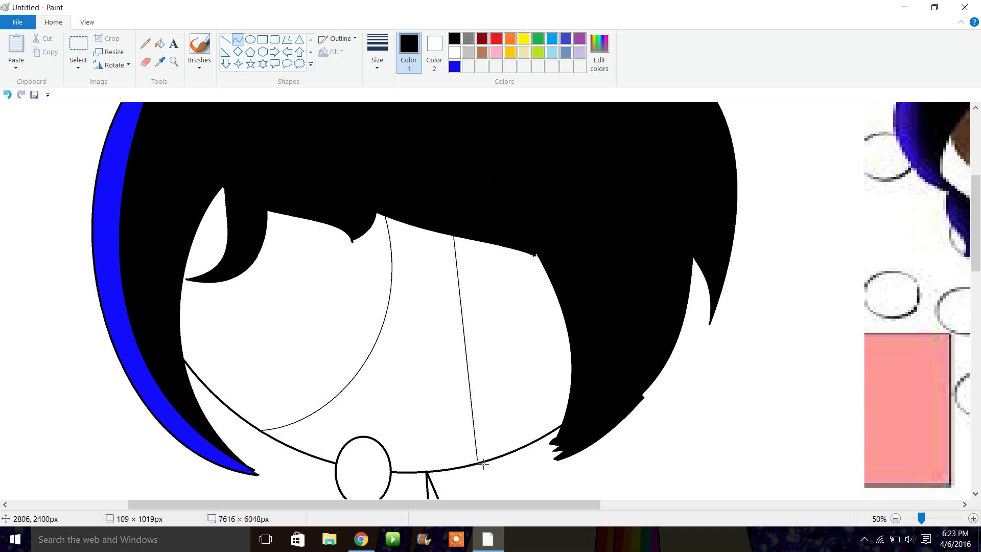
{"action": "mouse_move", "coordinate": [470, 332]}
{"action": "left_mouse_down"}
{"action": "mouse_move", "coordinate": [438, 255]}
{"action": "mouse_move", "coordinate": [412, 287]}
{"action": "mouse_move", "coordinate": [412, 359]}
{"action": "left_mouse_up"}
{"action": "left_click", "coordinate": [259, 265]}
Draw a crescent from two thin black curves meeting the side hair inside the second eye area, and fill it with black
{"action": "left_click", "coordinate": [174, 61]}
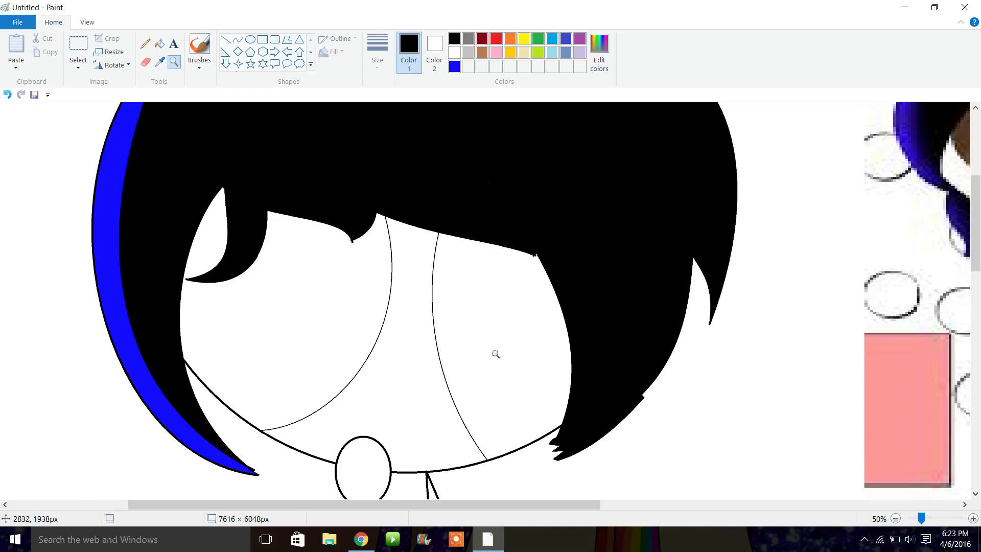
{"action": "left_click", "coordinate": [422, 356]}
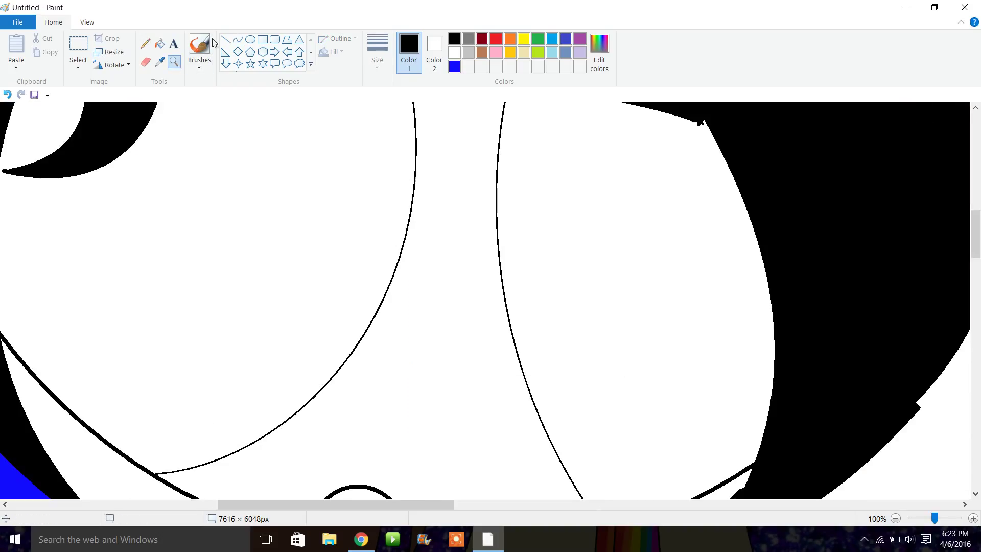
{"action": "left_click", "coordinate": [237, 39]}
{"action": "mouse_move", "coordinate": [543, 312]}
{"action": "left_mouse_down"}
{"action": "mouse_move", "coordinate": [774, 326]}
{"action": "mouse_move", "coordinate": [679, 252]}
{"action": "mouse_move", "coordinate": [590, 129]}
{"action": "mouse_move", "coordinate": [861, 170]}
{"action": "left_mouse_up"}
{"action": "left_click", "coordinate": [556, 248]}
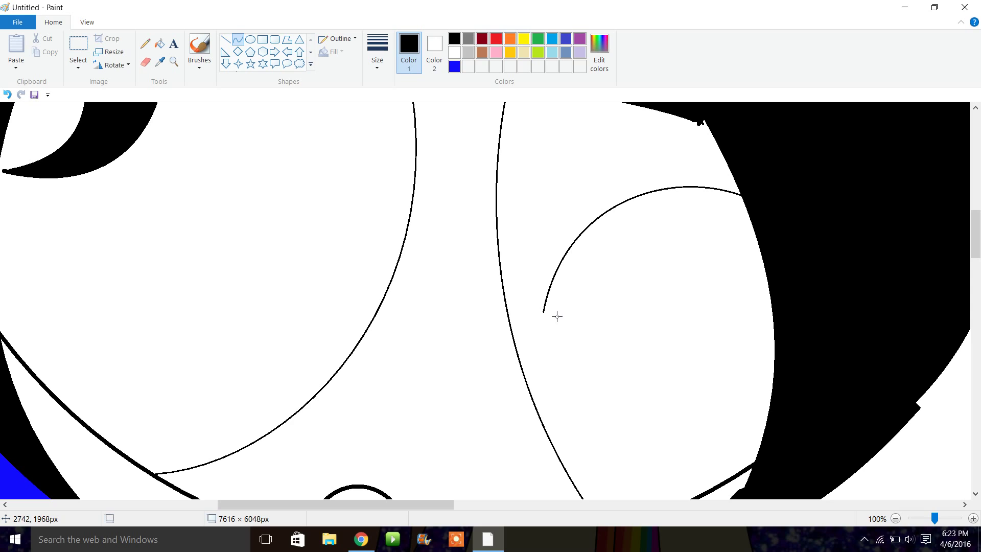
{"action": "mouse_move", "coordinate": [543, 312]}
{"action": "left_mouse_down"}
{"action": "mouse_move", "coordinate": [823, 267]}
{"action": "mouse_move", "coordinate": [843, 324]}
{"action": "left_mouse_up"}
{"action": "mouse_move", "coordinate": [685, 317]}
{"action": "left_mouse_down"}
{"action": "mouse_move", "coordinate": [677, 250]}
{"action": "mouse_move", "coordinate": [658, 216]}
{"action": "mouse_move", "coordinate": [811, 235]}
{"action": "mouse_move", "coordinate": [842, 265]}
{"action": "mouse_move", "coordinate": [848, 246]}
{"action": "left_mouse_up"}
{"action": "left_click", "coordinate": [159, 44]}
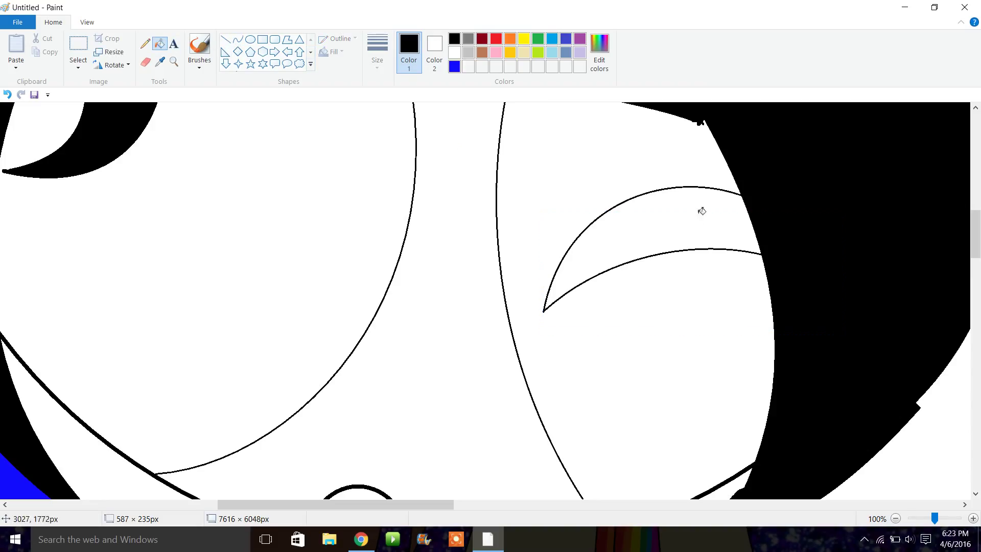
{"action": "left_click", "coordinate": [691, 213]}
Draw a thin black neckline curve sagging below the chin line, from the top of the sleeve to the hand oval
{"action": "scroll", "coordinate": [907, 491], "scroll_direction": "down", "scroll_amount": 6}
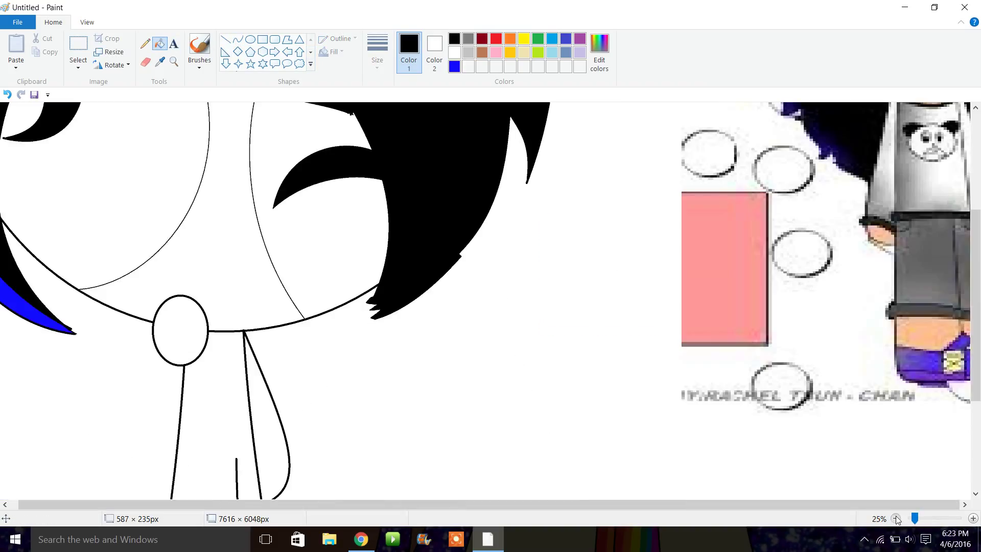
{"action": "left_click", "coordinate": [173, 62]}
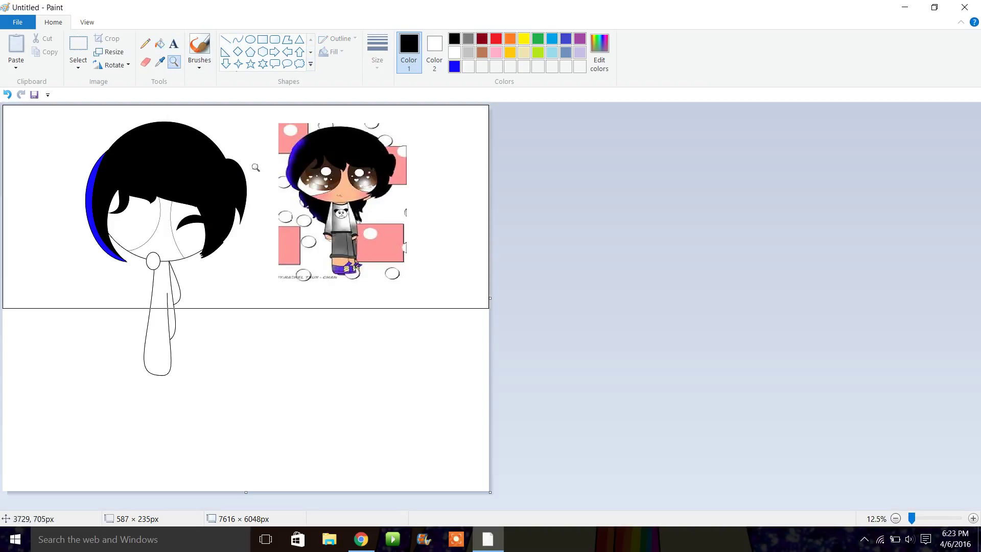
{"action": "left_click", "coordinate": [304, 264]}
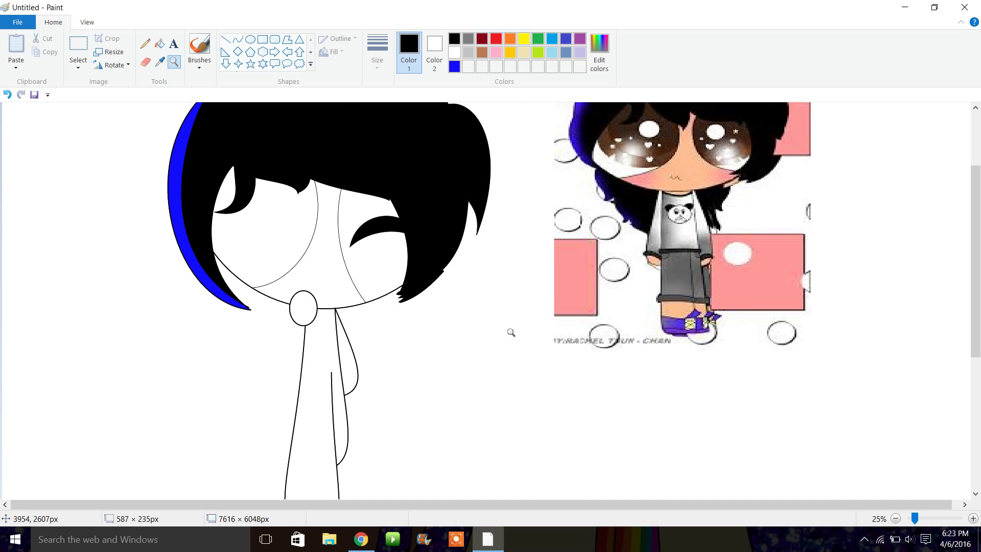
{"action": "left_click", "coordinate": [447, 322]}
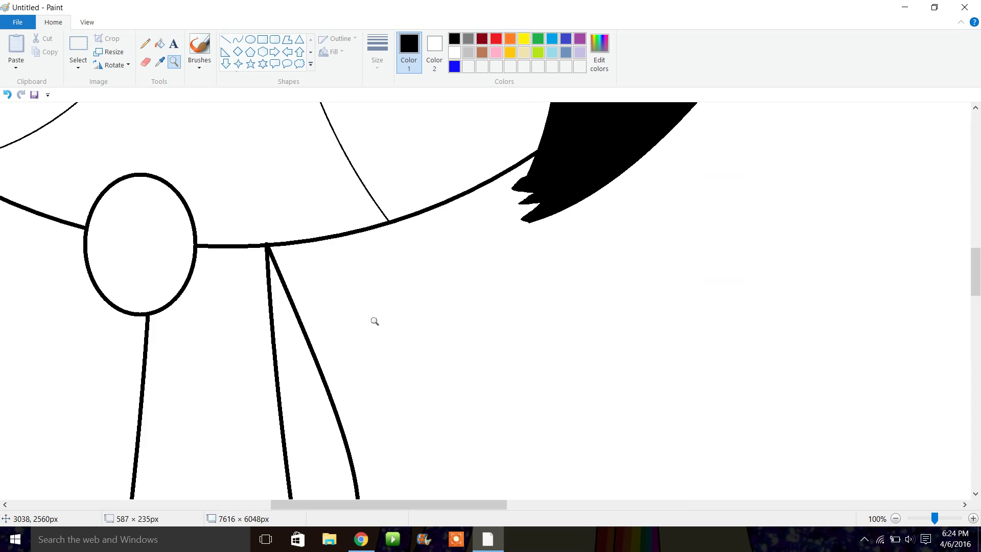
{"action": "left_click", "coordinate": [372, 322]}
{"action": "left_click", "coordinate": [369, 302]}
{"action": "left_click", "coordinate": [243, 41]}
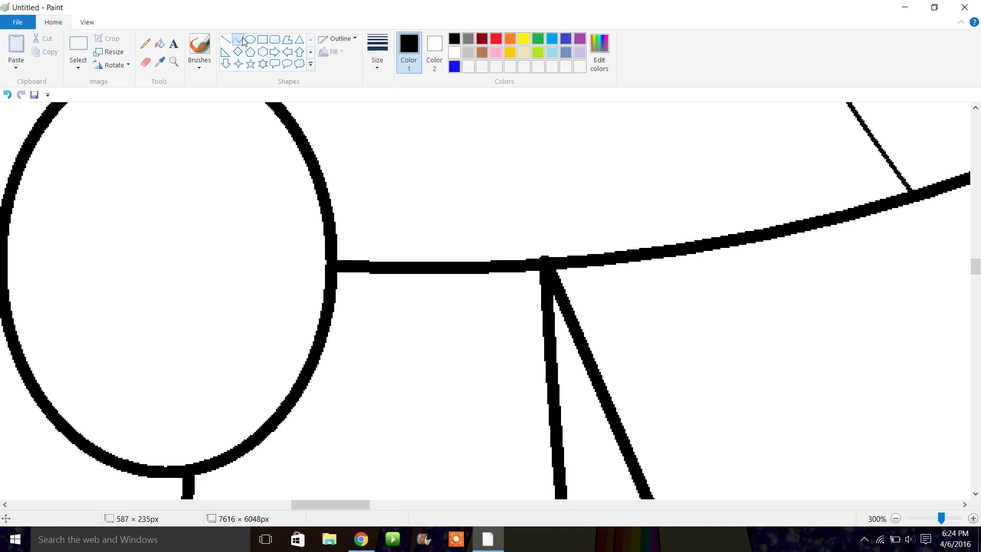
{"action": "mouse_move", "coordinate": [543, 274]}
{"action": "left_mouse_down"}
{"action": "mouse_move", "coordinate": [381, 324]}
{"action": "mouse_move", "coordinate": [332, 287]}
{"action": "mouse_move", "coordinate": [521, 291]}
{"action": "mouse_move", "coordinate": [397, 333]}
{"action": "left_mouse_up"}
{"action": "left_click", "coordinate": [278, 299]}
Draw a rounded-rectangle cuff across the hand oval below the chin and resize it to about 237 × 48 px
{"action": "left_click_drag", "start_coordinate": [344, 505], "coordinate": [325, 504]}
{"action": "left_click", "coordinate": [275, 39]}
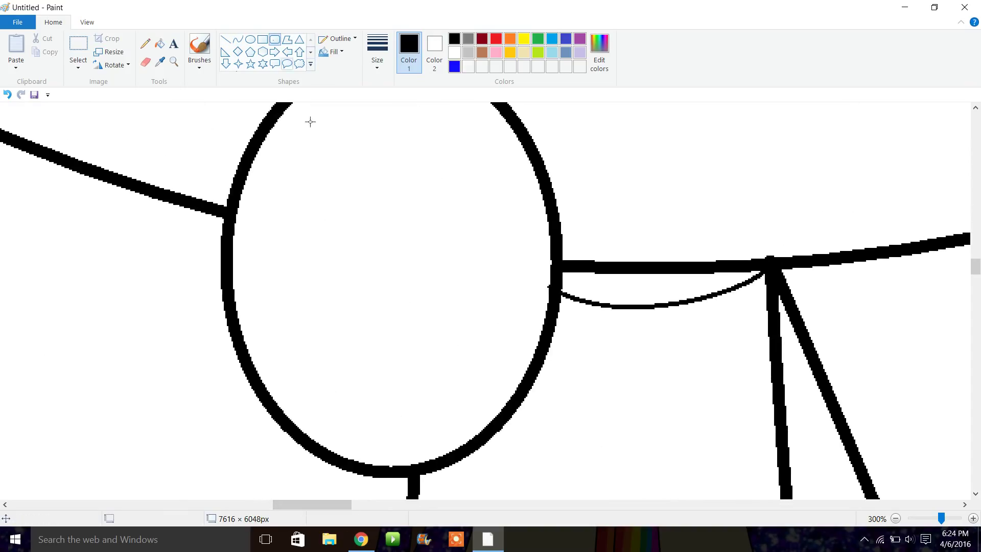
{"action": "left_click_drag", "start_coordinate": [196, 204], "coordinate": [587, 276]}
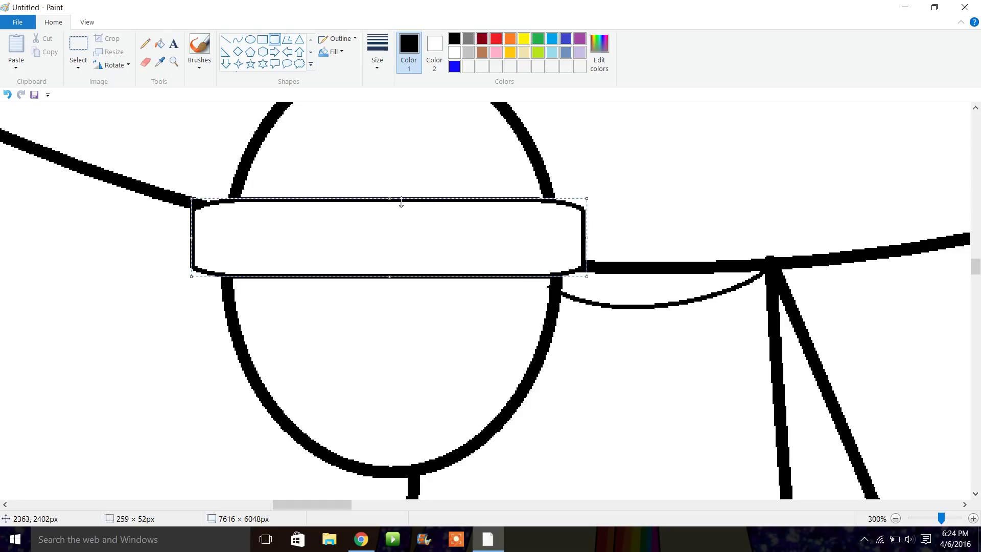
{"action": "left_click_drag", "start_coordinate": [401, 202], "coordinate": [401, 209]}
{"action": "mouse_move", "coordinate": [200, 244]}
{"action": "left_mouse_down"}
{"action": "mouse_move", "coordinate": [225, 244]}
{"action": "mouse_move", "coordinate": [216, 245]}
{"action": "left_mouse_up"}
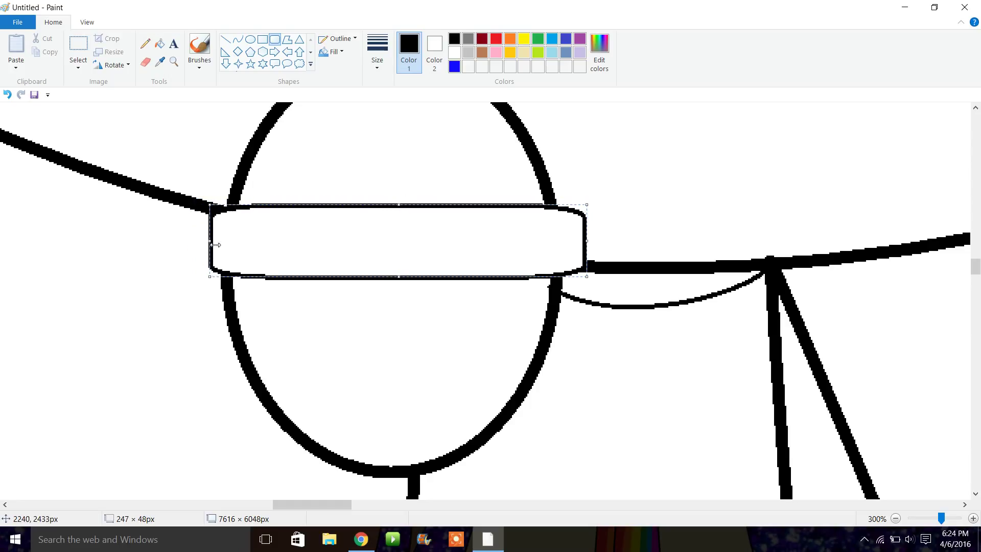
{"action": "left_click_drag", "start_coordinate": [592, 247], "coordinate": [577, 245]}
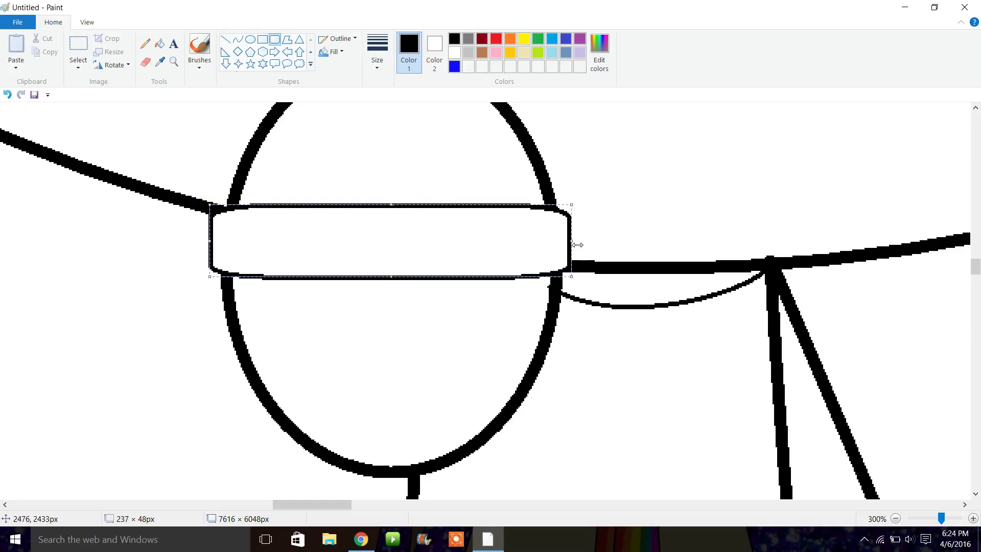
{"action": "left_click", "coordinate": [607, 400]}
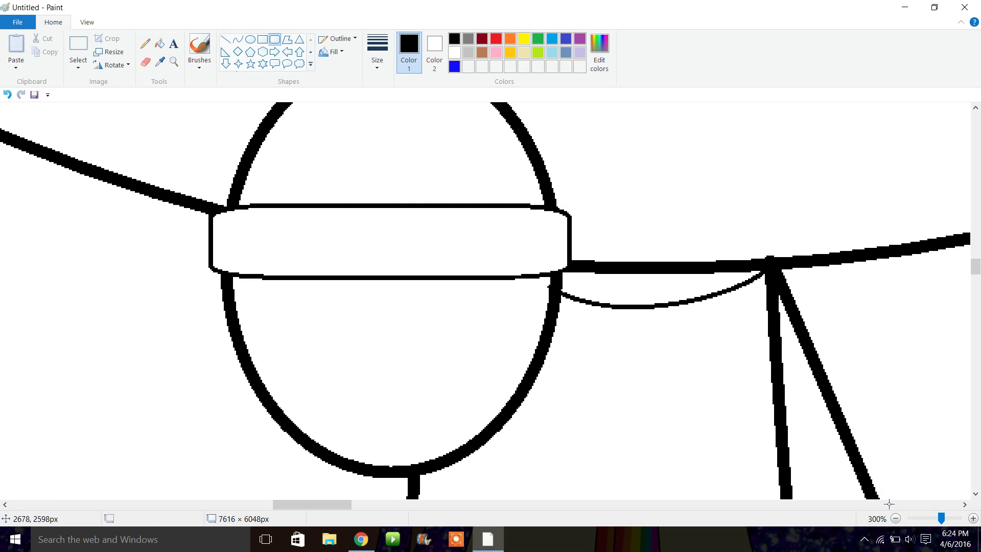
Draw a rounded-rectangle cuff of about 149 × 45 px across the lower end of the hanging sleeve
{"action": "left_click", "coordinate": [896, 518]}
{"action": "left_click", "coordinate": [896, 518]}
{"action": "left_click_drag", "start_coordinate": [977, 266], "coordinate": [977, 276]}
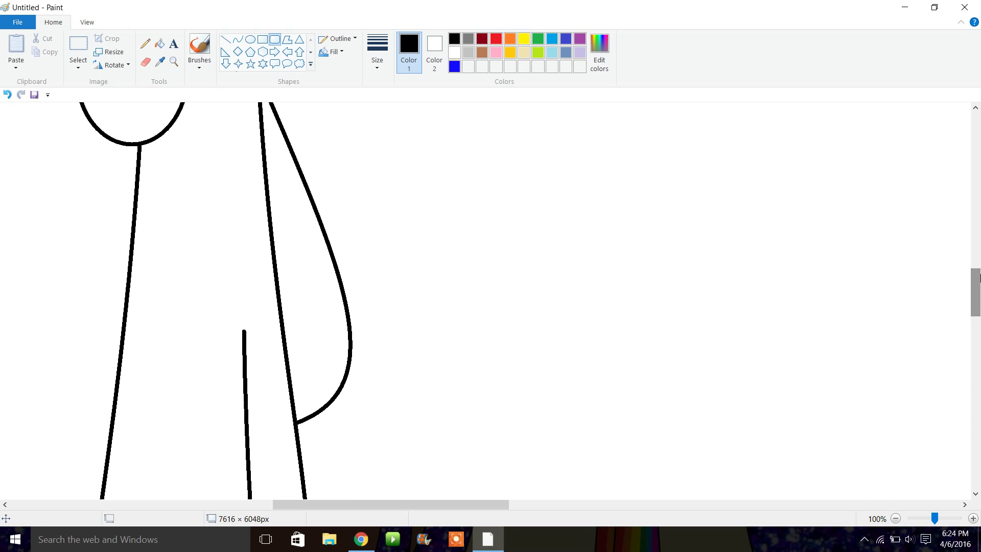
{"action": "left_click_drag", "start_coordinate": [285, 350], "coordinate": [334, 381]}
Cut through the sleeve cuff's upper and lower outlines with a white curve of the thinnest width beside the inner sleeve line
{"action": "left_click", "coordinate": [175, 61]}
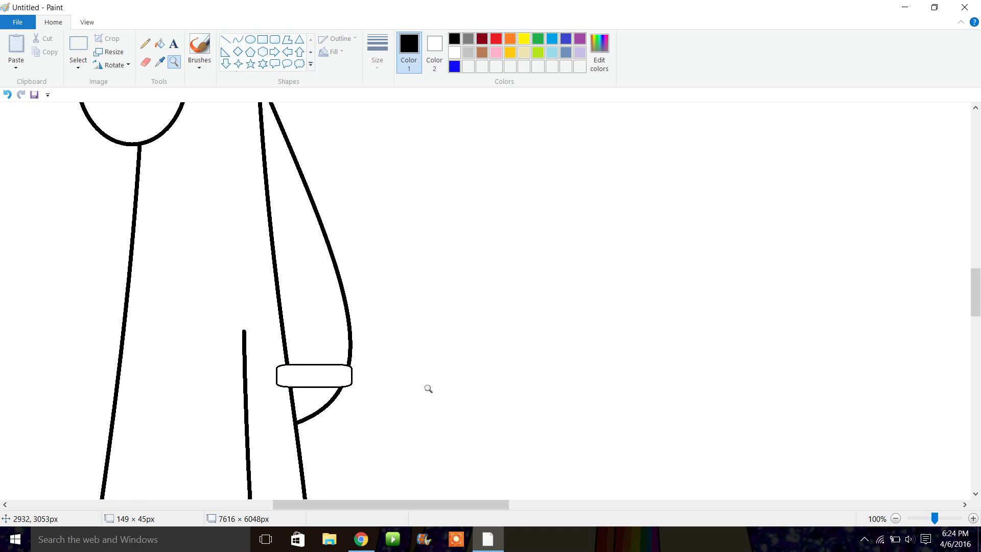
{"action": "left_click", "coordinate": [428, 389]}
{"action": "left_click", "coordinate": [263, 254]}
{"action": "left_click", "coordinate": [238, 41]}
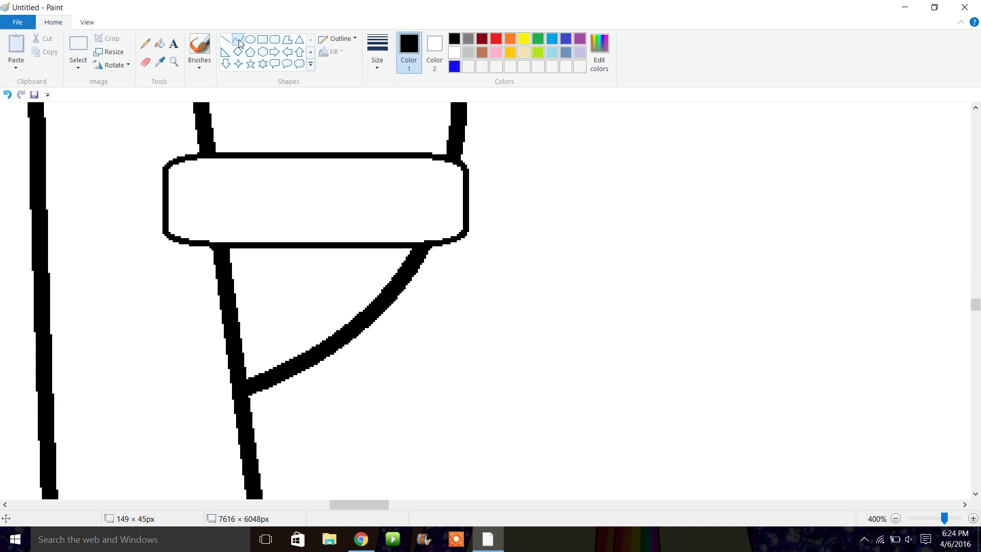
{"action": "left_click", "coordinate": [454, 52]}
{"action": "left_click_drag", "start_coordinate": [223, 139], "coordinate": [258, 280]}
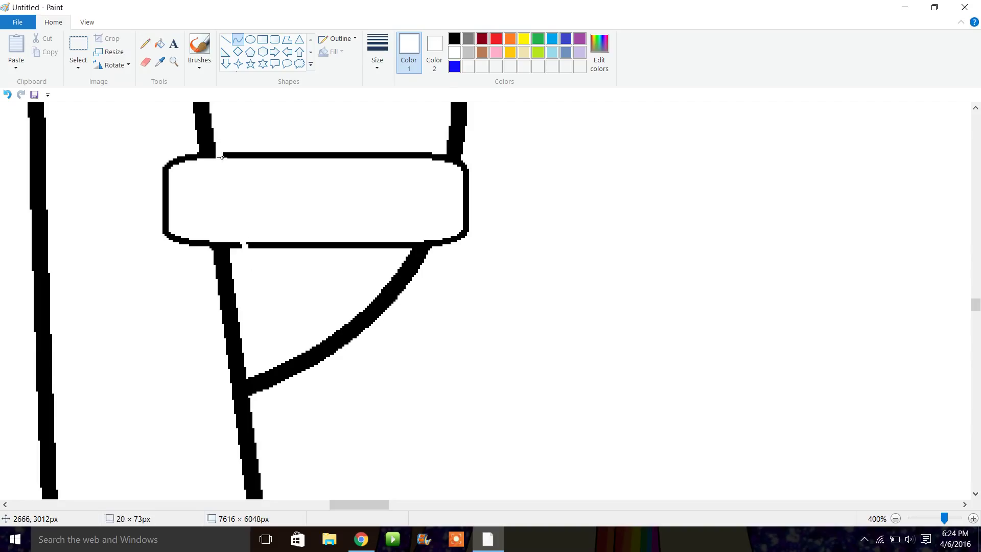
{"action": "left_click", "coordinate": [383, 65]}
{"action": "left_click", "coordinate": [390, 89]}
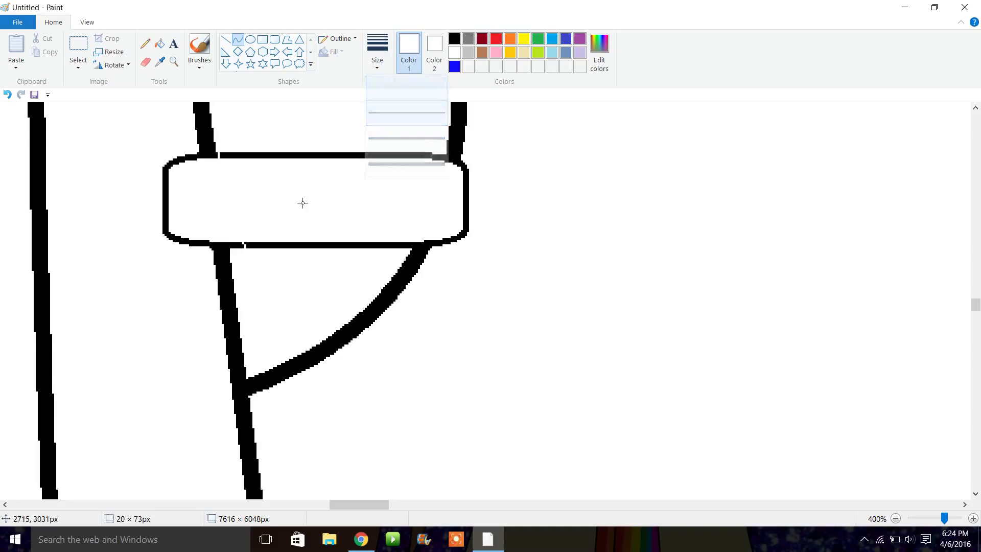
{"action": "left_click_drag", "start_coordinate": [221, 179], "coordinate": [216, 215]}
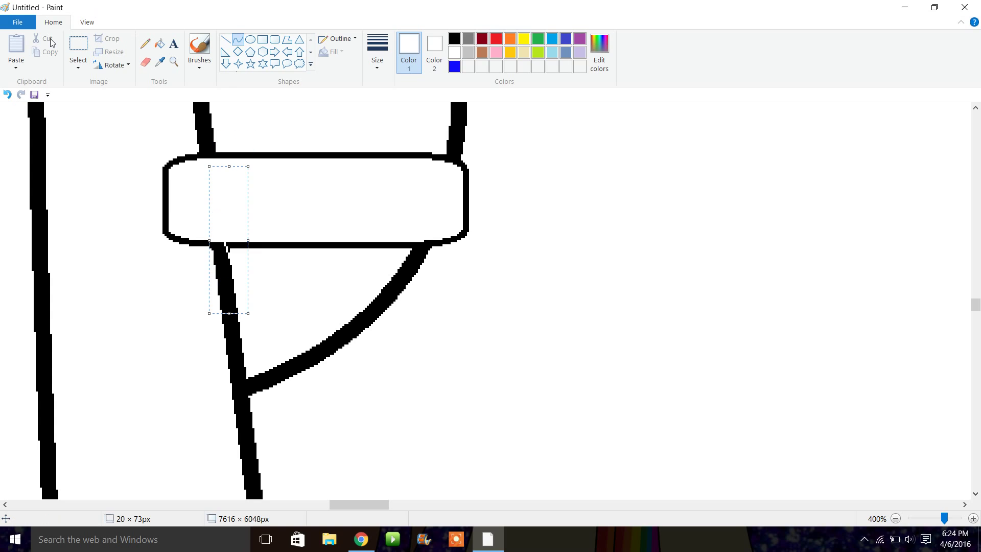
{"action": "left_click", "coordinate": [8, 95]}
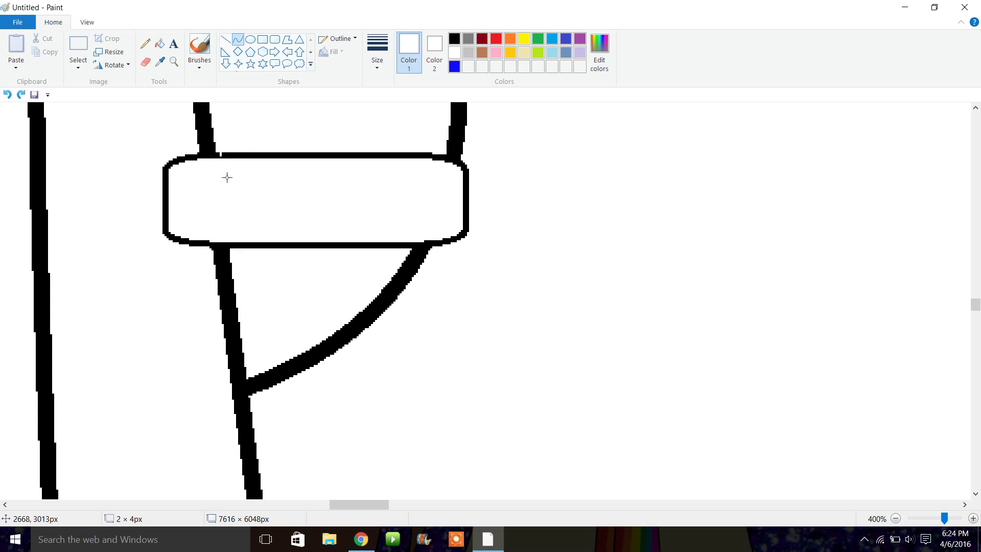
{"action": "key", "text": "ctrl+y"}
Erase the sleeve cuff's rounded end beside the inner sleeve line and close the gap with a black pencil line
{"action": "left_click", "coordinate": [159, 45]}
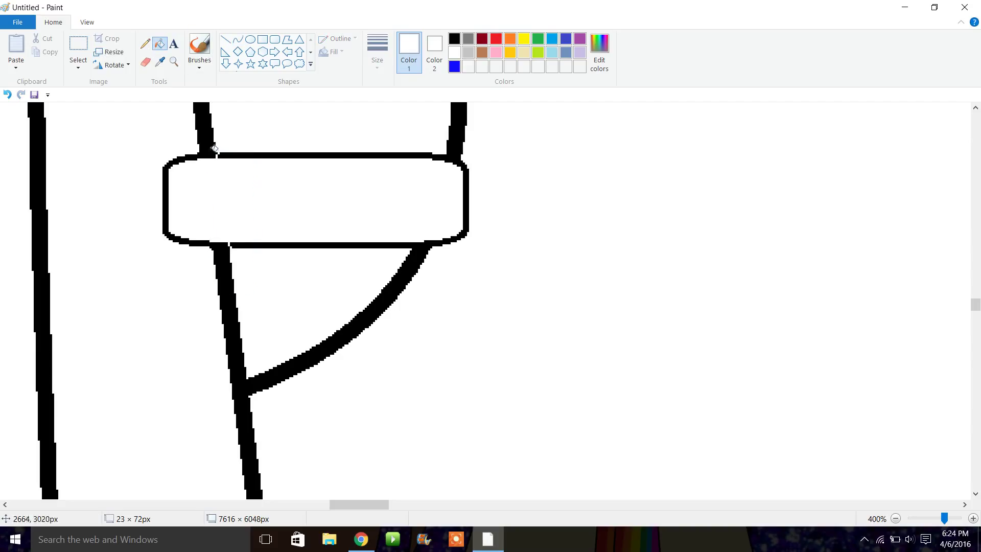
{"action": "left_click", "coordinate": [146, 62]}
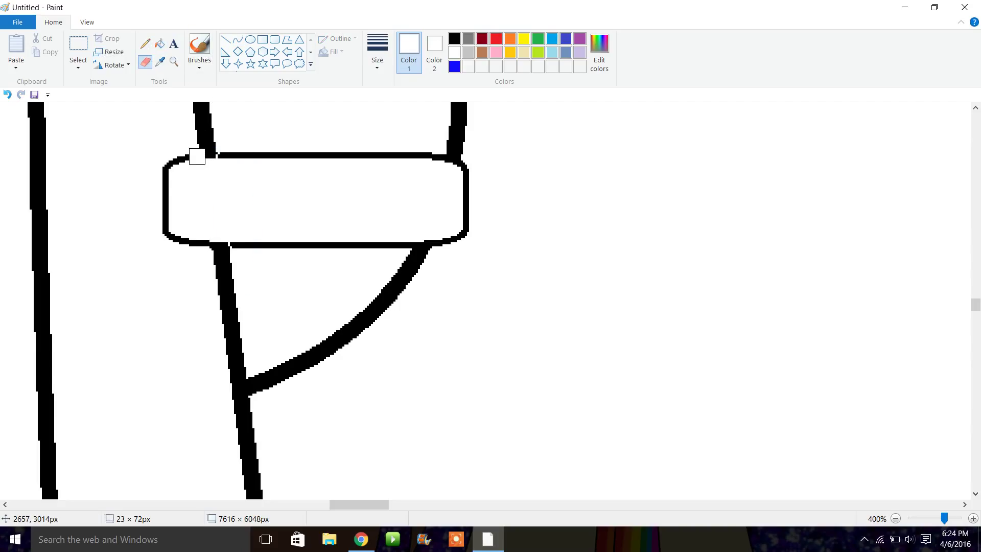
{"action": "left_click_drag", "start_coordinate": [166, 168], "coordinate": [176, 240]}
{"action": "left_click", "coordinate": [145, 44]}
{"action": "left_click", "coordinate": [454, 40]}
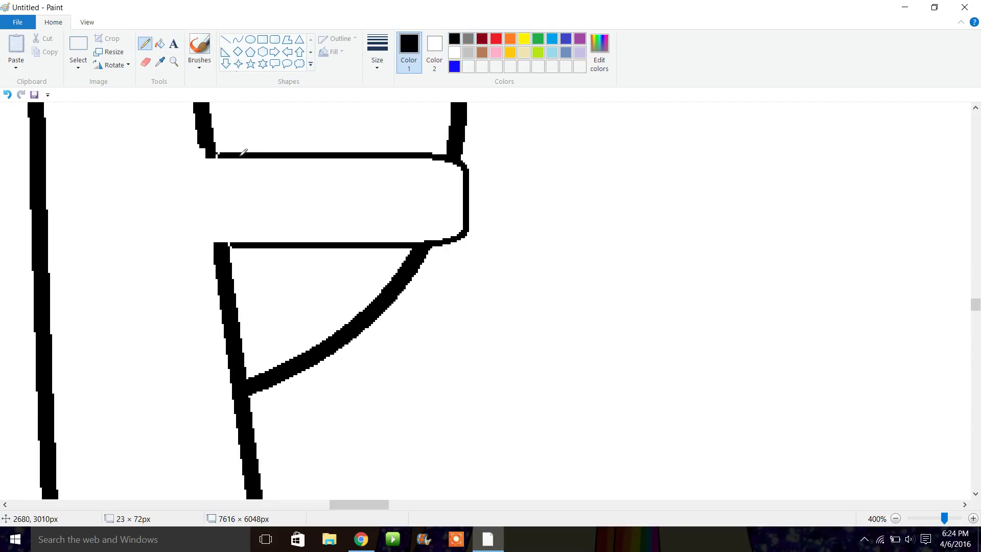
{"action": "left_click_drag", "start_coordinate": [214, 177], "coordinate": [224, 258]}
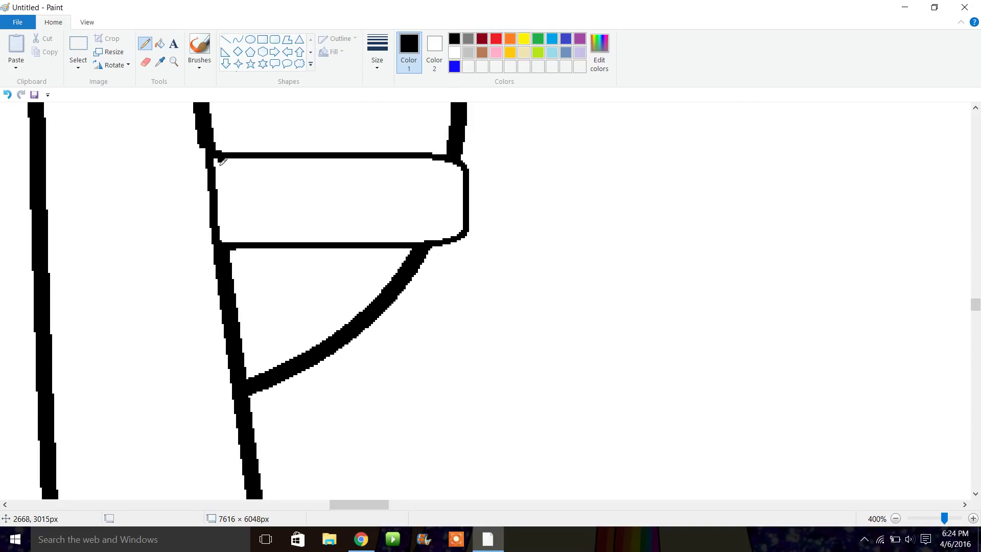
Draw a sagging blue waistline curve about 324 px wide across the body in the second-thinnest line width, level with the sleeve cuff
{"action": "left_click", "coordinate": [238, 40]}
{"action": "left_click", "coordinate": [377, 51]}
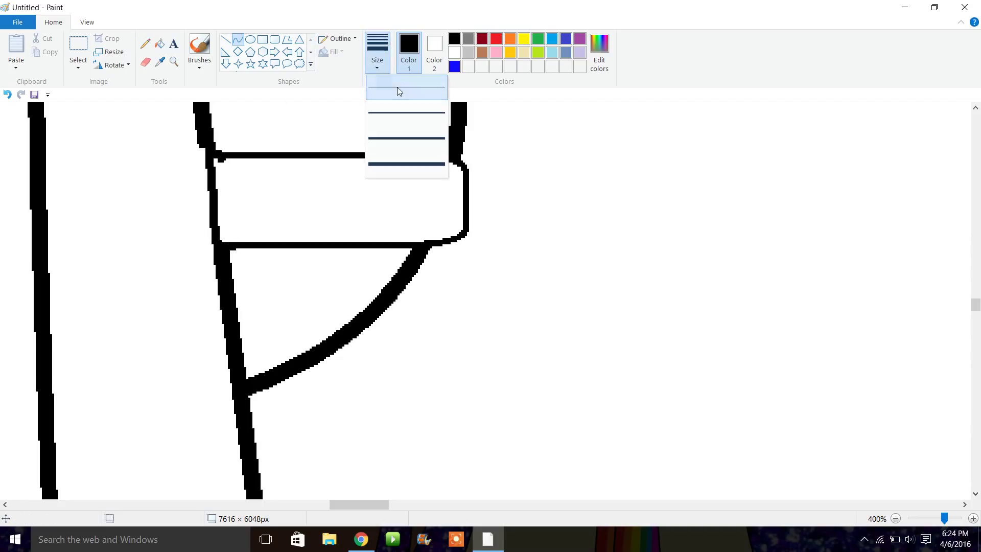
{"action": "left_click", "coordinate": [416, 164]}
{"action": "left_click", "coordinate": [896, 519]}
{"action": "left_click", "coordinate": [896, 519]}
{"action": "left_click", "coordinate": [896, 519]}
{"action": "left_click", "coordinate": [896, 519]}
{"action": "left_click", "coordinate": [896, 519]}
{"action": "left_click", "coordinate": [896, 519]}
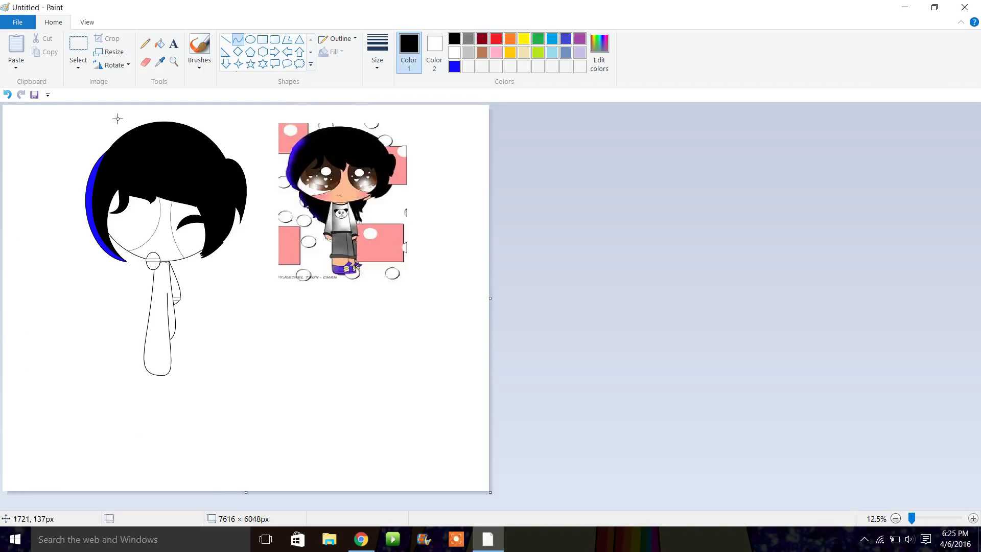
{"action": "left_click", "coordinate": [173, 62]}
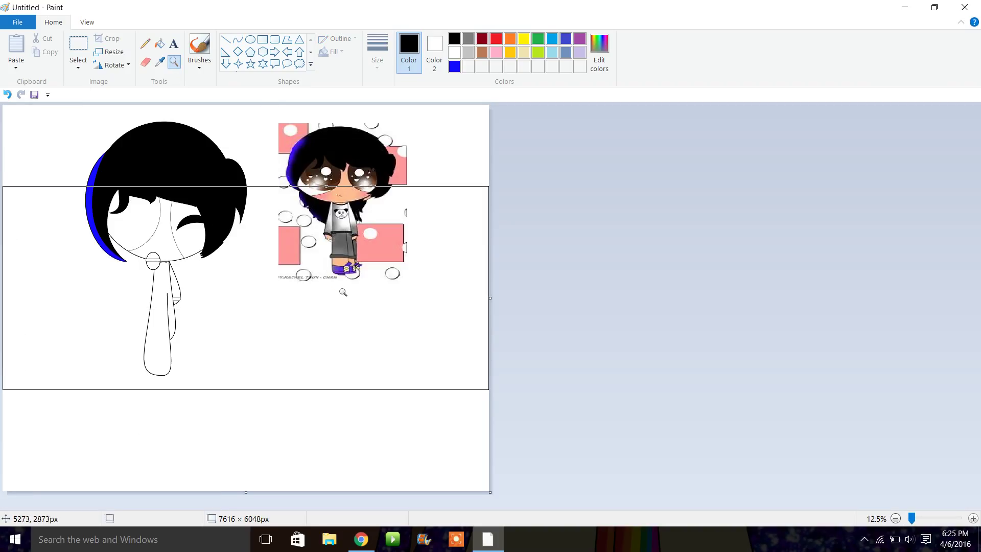
{"action": "left_click", "coordinate": [343, 292]}
{"action": "left_click", "coordinate": [395, 305]}
{"action": "left_click", "coordinate": [436, 342]}
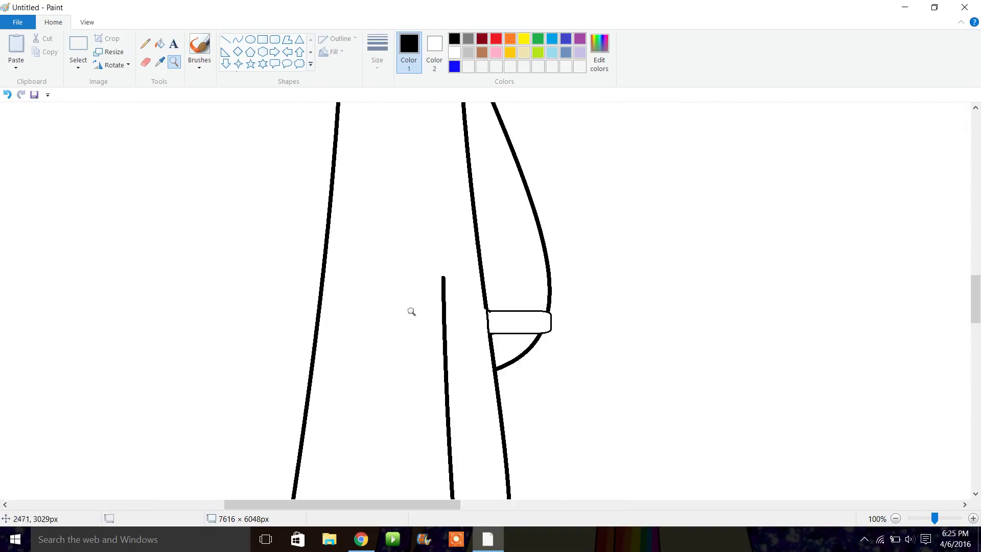
{"action": "left_click", "coordinate": [410, 312]}
{"action": "left_click", "coordinate": [237, 39]}
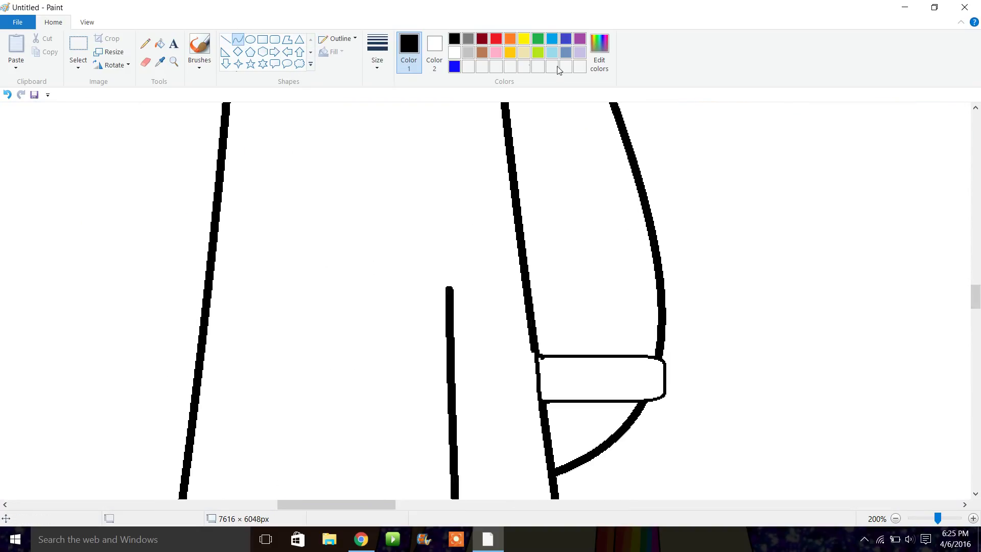
{"action": "left_click", "coordinate": [455, 67]}
{"action": "left_click_drag", "start_coordinate": [203, 336], "coordinate": [536, 335]}
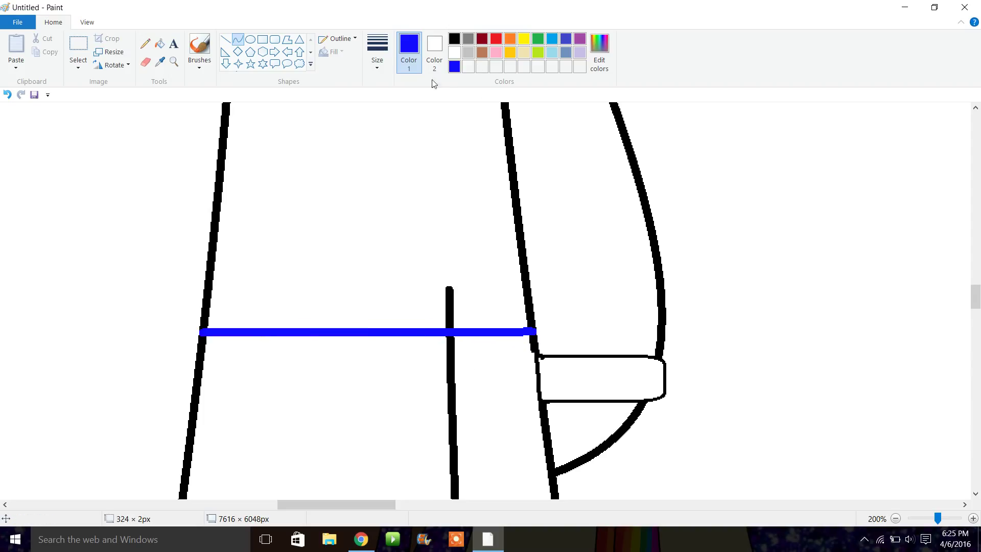
{"action": "left_click", "coordinate": [378, 51]}
{"action": "left_click", "coordinate": [406, 112]}
{"action": "left_click_drag", "start_coordinate": [279, 343], "coordinate": [501, 358]}
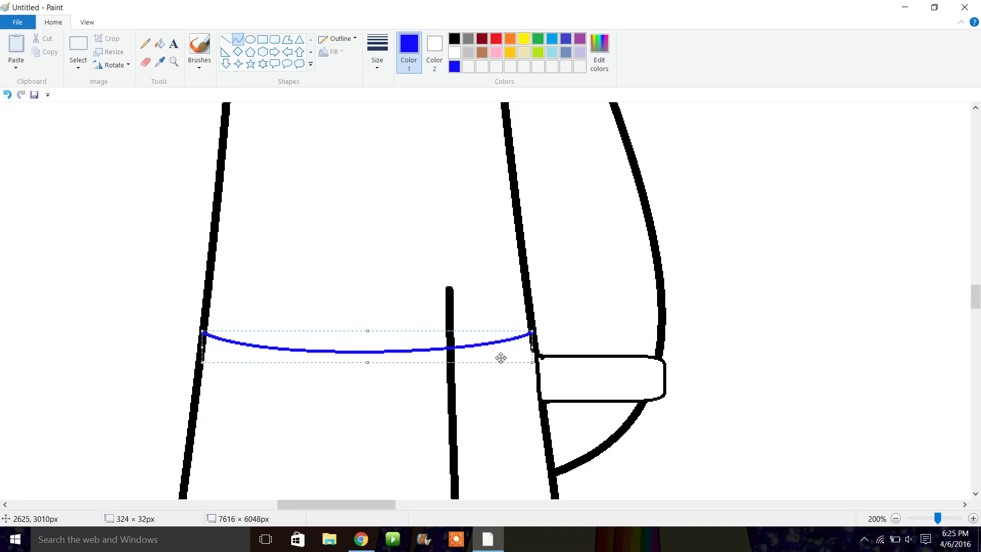
Fill the part of the inner vertical body line above the blue waistline with white
{"action": "left_click", "coordinate": [162, 45]}
{"action": "left_click", "coordinate": [455, 52]}
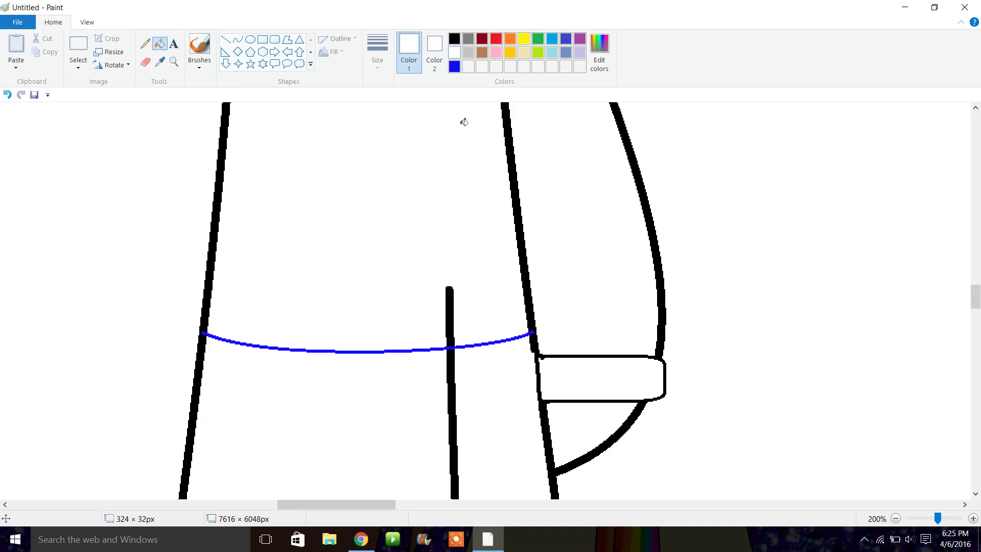
{"action": "left_click", "coordinate": [452, 324]}
Draw a blue curve rising from the waistline's left end and bulging outward past the body outline
{"action": "left_click", "coordinate": [454, 38]}
{"action": "left_click", "coordinate": [174, 62]}
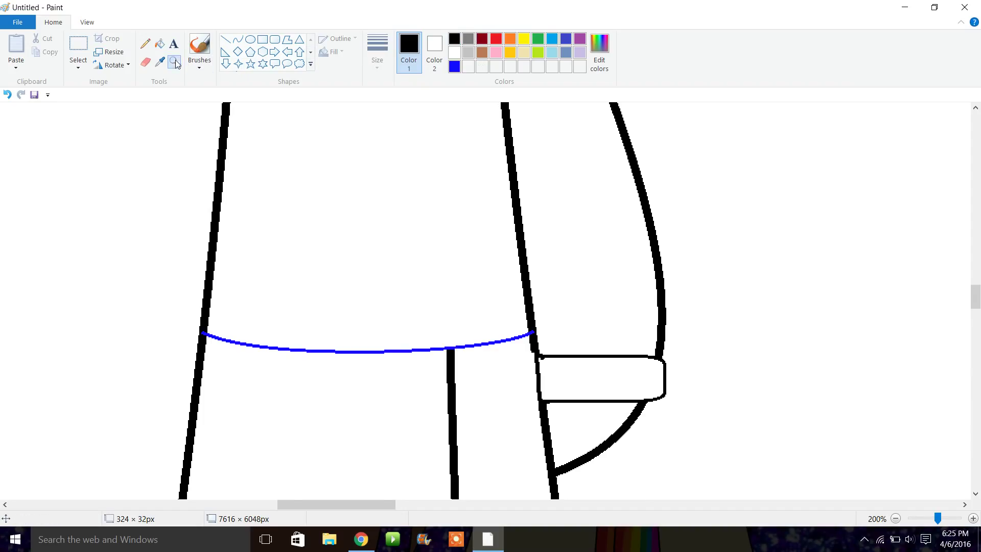
{"action": "left_click", "coordinate": [373, 346]}
{"action": "left_click", "coordinate": [468, 39]}
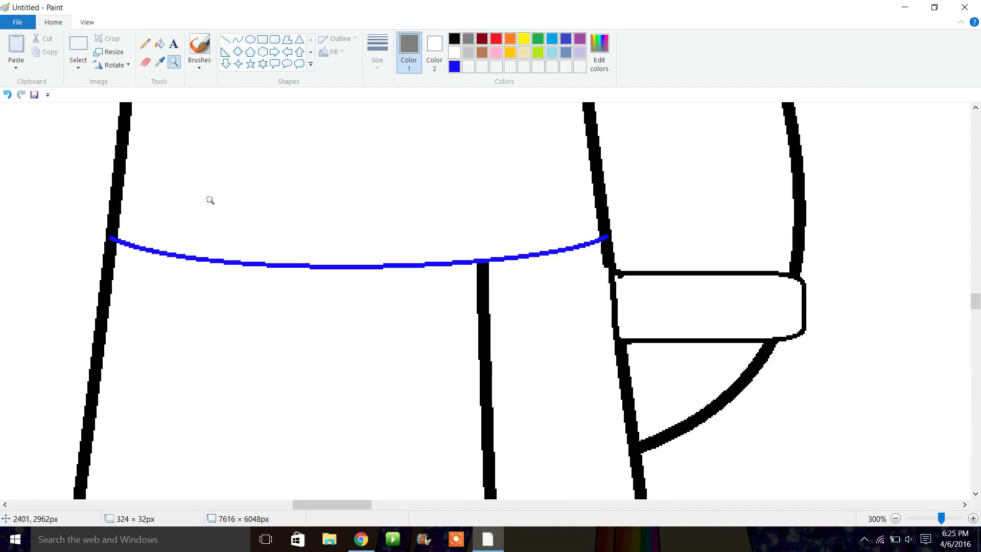
{"action": "left_click", "coordinate": [238, 40]}
{"action": "left_click", "coordinate": [455, 66]}
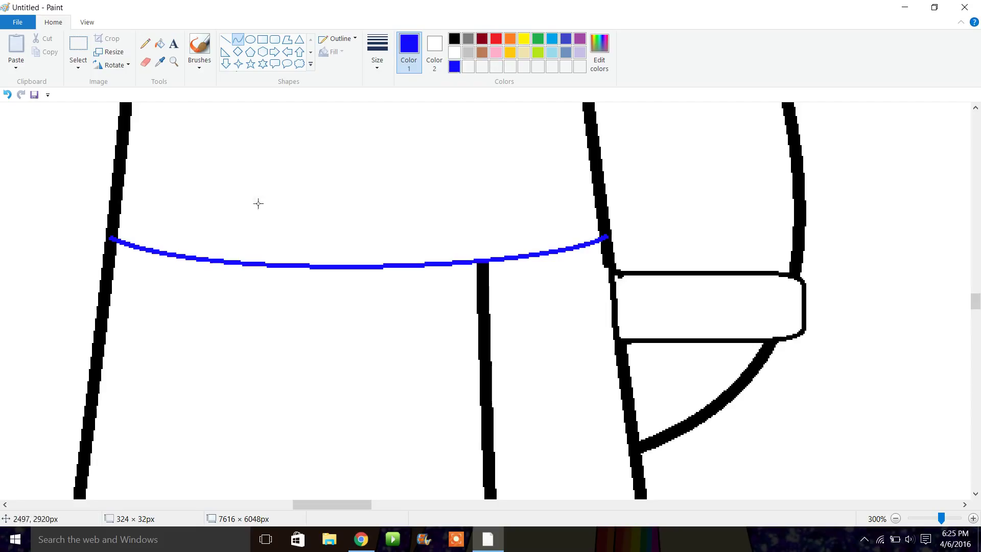
{"action": "left_click_drag", "start_coordinate": [115, 242], "coordinate": [153, 189]}
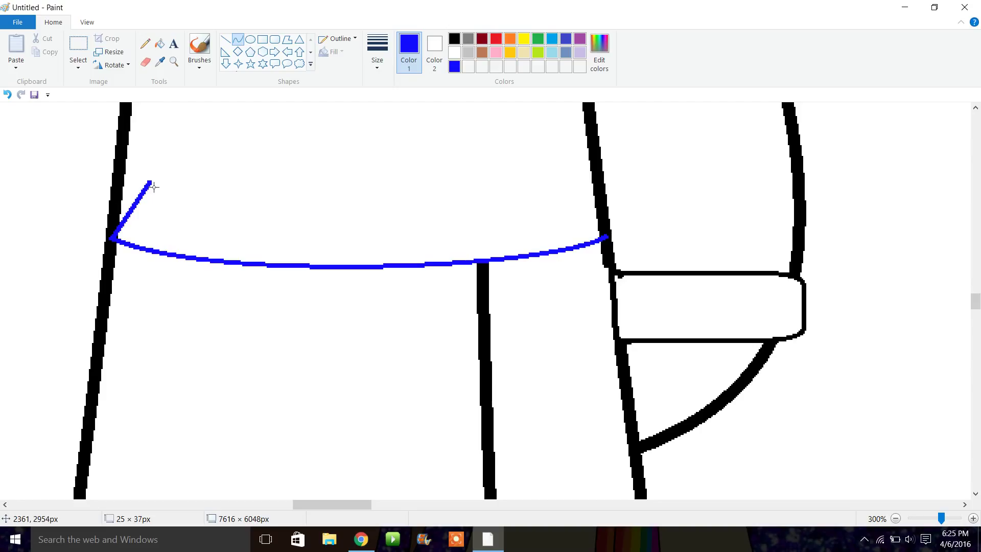
{"action": "left_click_drag", "start_coordinate": [154, 187], "coordinate": [89, 187]}
{"action": "left_click", "coordinate": [252, 216]}
Draw the waistband's sagging blue upper edge and close its right end with a rounded curve of about 41 × 33 px
{"action": "left_click_drag", "start_coordinate": [187, 204], "coordinate": [594, 198]}
{"action": "left_click_drag", "start_coordinate": [265, 213], "coordinate": [366, 257]}
{"action": "left_click", "coordinate": [749, 147]}
{"action": "mouse_move", "coordinate": [594, 200]}
{"action": "left_mouse_down"}
{"action": "mouse_move", "coordinate": [614, 258]}
{"action": "mouse_move", "coordinate": [606, 239]}
{"action": "mouse_move", "coordinate": [640, 190]}
{"action": "mouse_move", "coordinate": [656, 232]}
{"action": "left_mouse_up"}
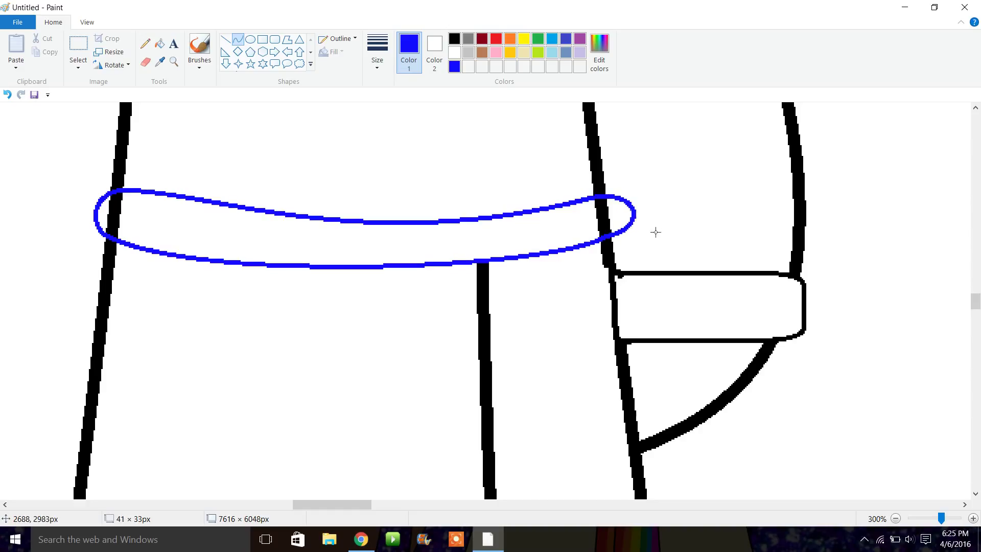
Fill the waistband black and then white to clear the body lines inside, and recolour its blue outline black
{"action": "left_click", "coordinate": [157, 47]}
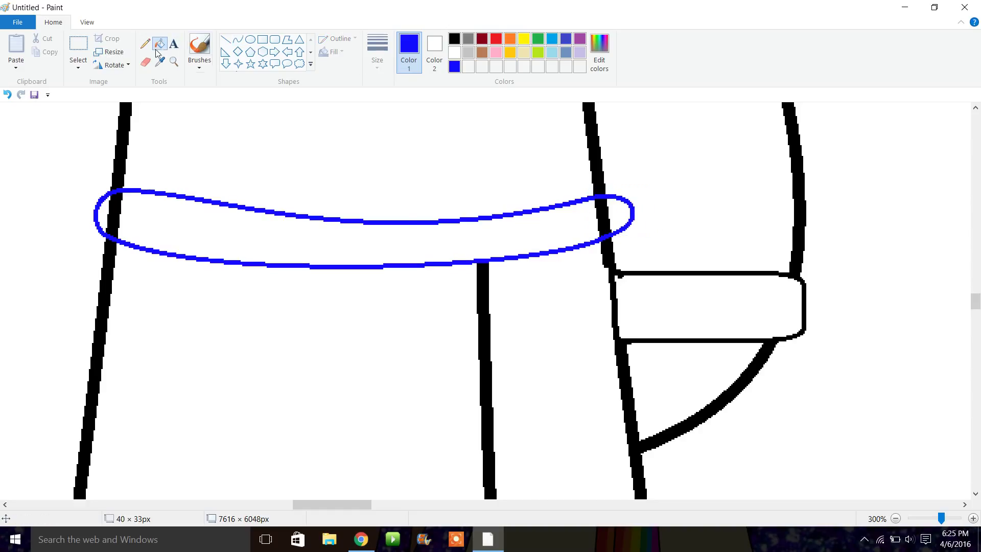
{"action": "left_click", "coordinate": [455, 40]}
{"action": "left_click", "coordinate": [391, 244]}
{"action": "left_click", "coordinate": [455, 56]}
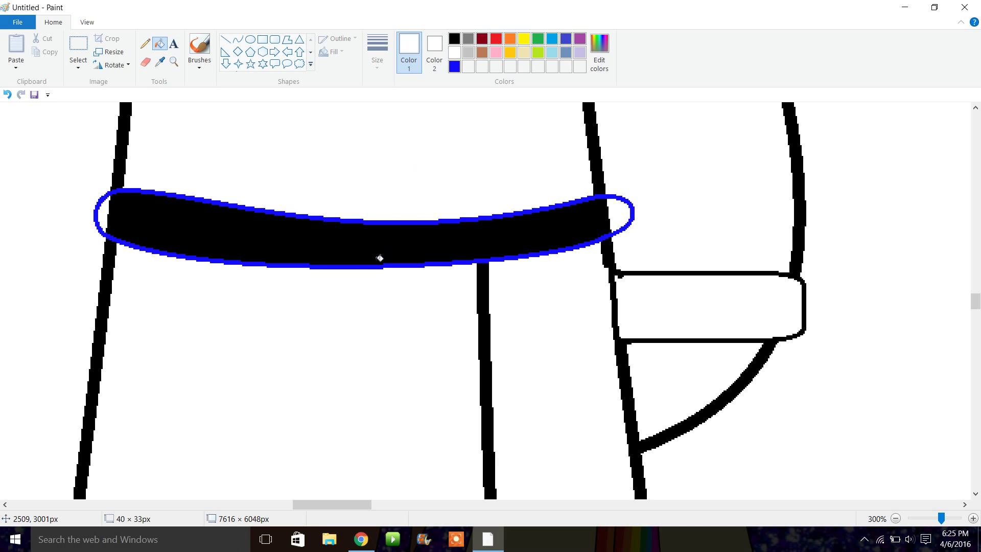
{"action": "left_click", "coordinate": [379, 259]}
{"action": "left_click", "coordinate": [455, 39]}
{"action": "left_click", "coordinate": [607, 240]}
Set up the Curve tool with the thickest line width for the hair below the face
{"action": "left_click", "coordinate": [896, 519]}
{"action": "left_click", "coordinate": [895, 518]}
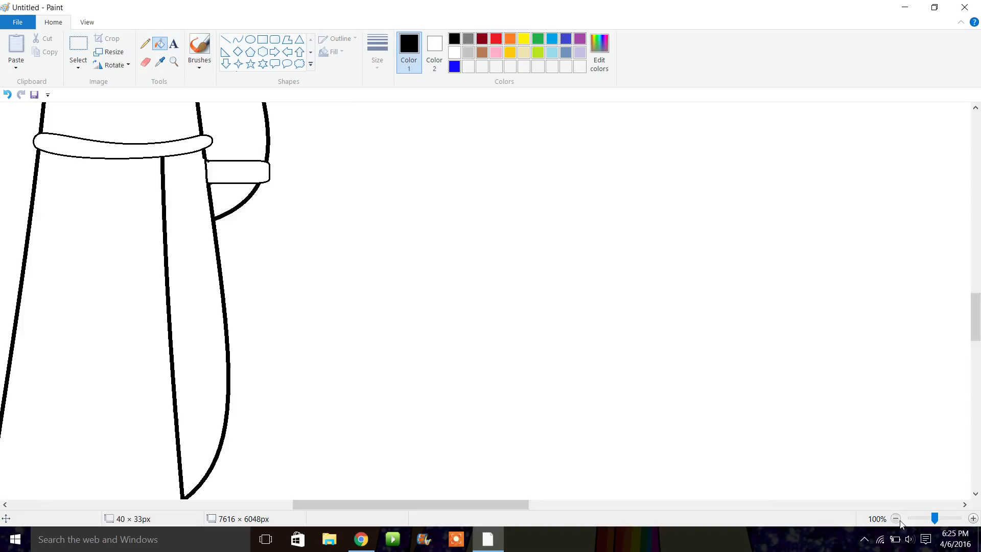
{"action": "left_click", "coordinate": [896, 518]}
{"action": "left_click", "coordinate": [896, 519]}
{"action": "left_click", "coordinate": [895, 518]}
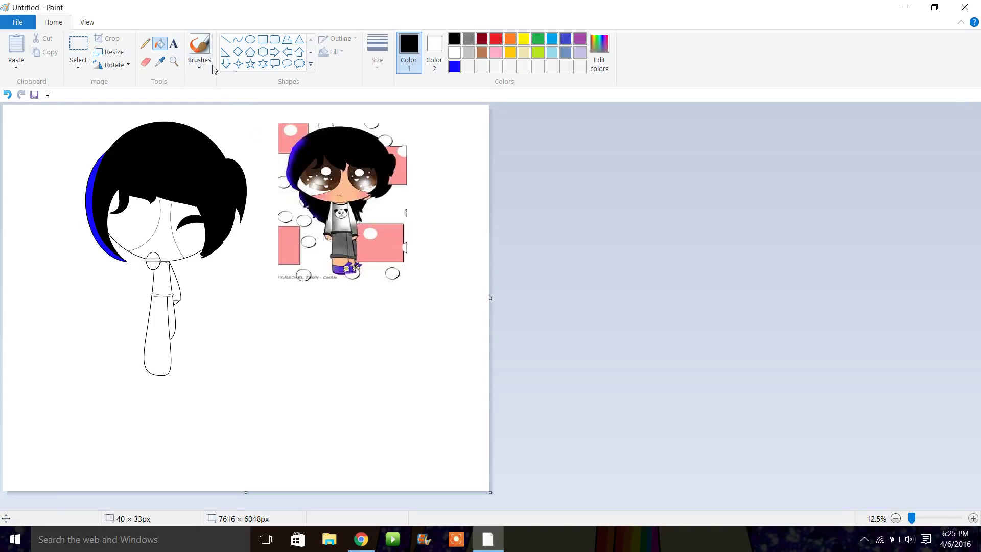
{"action": "left_click", "coordinate": [176, 65]}
{"action": "left_click", "coordinate": [378, 268]}
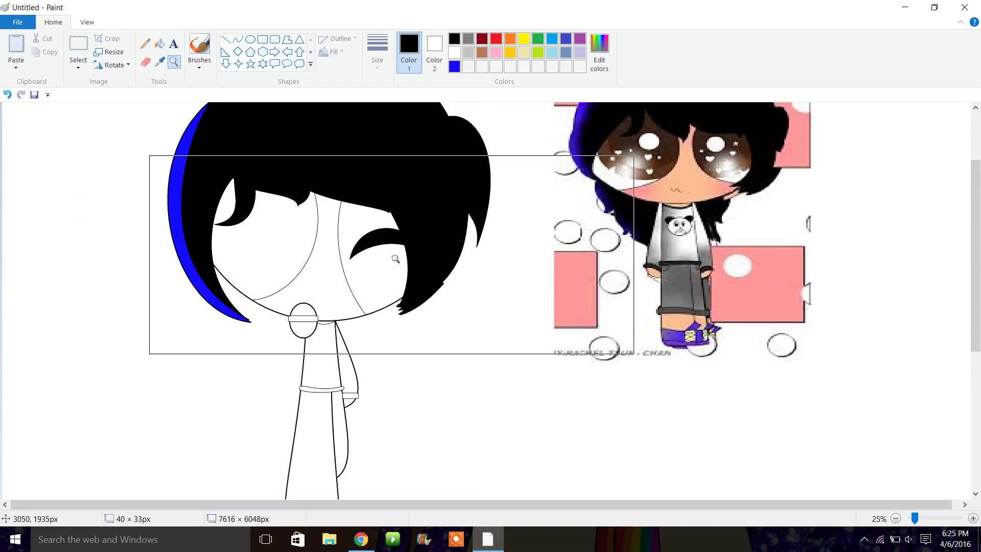
{"action": "left_click", "coordinate": [383, 338]}
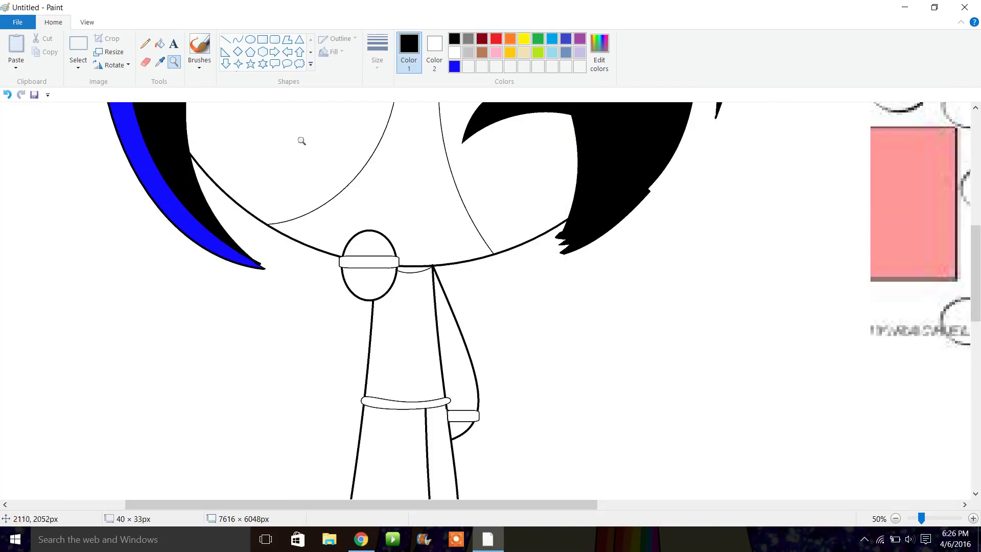
{"action": "left_click", "coordinate": [238, 41]}
{"action": "scroll", "coordinate": [620, 228], "scroll_direction": "down", "scroll_amount": 3}
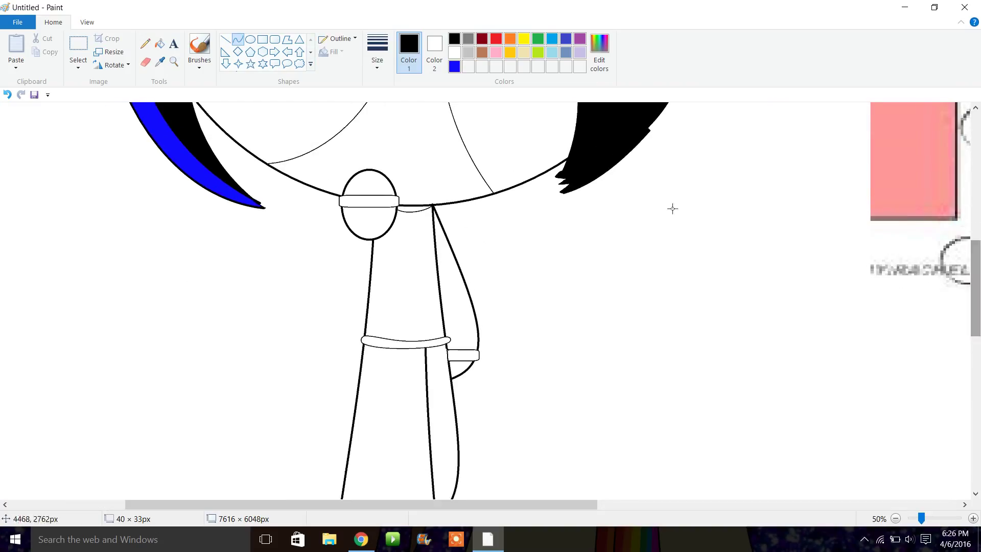
{"action": "left_click", "coordinate": [378, 54]}
{"action": "left_click", "coordinate": [408, 163]}
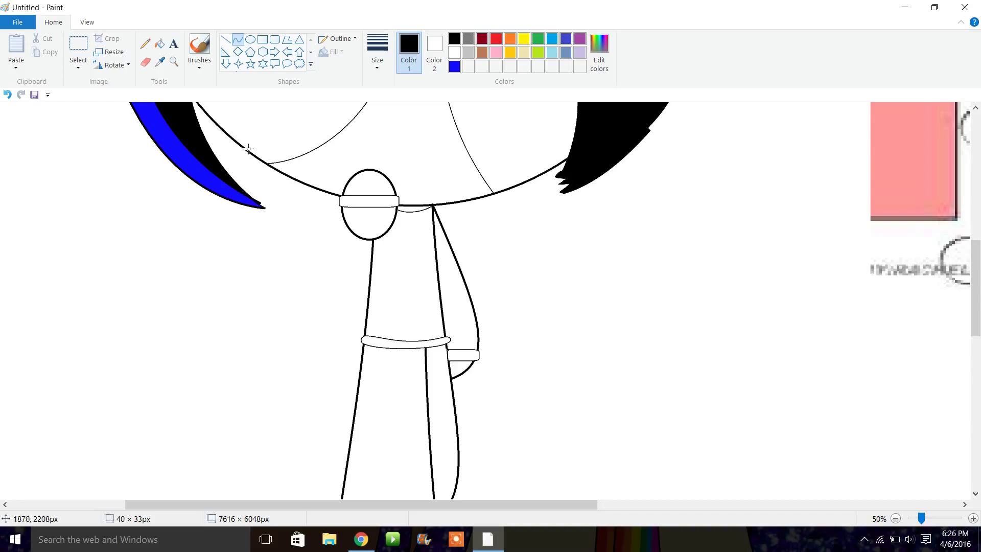
{"action": "left_click_drag", "start_coordinate": [247, 148], "coordinate": [224, 158]}
{"action": "left_click", "coordinate": [378, 62]}
{"action": "left_click", "coordinate": [396, 114]}
{"action": "left_click", "coordinate": [321, 180]}
{"action": "left_click", "coordinate": [386, 54]}
{"action": "left_click", "coordinate": [8, 94]}
Draw the left hanging hair in the thickest black curves, from the jawline through a short inner strand down to the waistband
{"action": "left_click", "coordinate": [390, 58]}
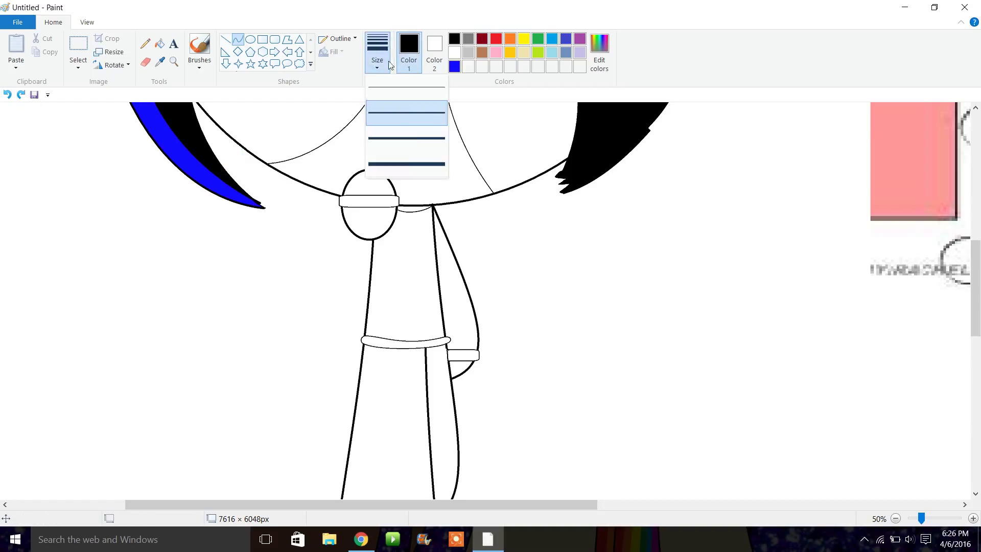
{"action": "left_click", "coordinate": [410, 169]}
{"action": "left_click_drag", "start_coordinate": [272, 168], "coordinate": [292, 279]}
{"action": "left_click_drag", "start_coordinate": [281, 230], "coordinate": [254, 225]}
{"action": "mouse_move", "coordinate": [260, 226]}
{"action": "left_mouse_down"}
{"action": "mouse_move", "coordinate": [309, 228]}
{"action": "mouse_move", "coordinate": [291, 278]}
{"action": "mouse_move", "coordinate": [308, 257]}
{"action": "mouse_move", "coordinate": [309, 272]}
{"action": "mouse_move", "coordinate": [364, 335]}
{"action": "mouse_move", "coordinate": [281, 302]}
{"action": "left_mouse_up"}
{"action": "left_click", "coordinate": [400, 243]}
{"action": "left_click", "coordinate": [324, 274]}
{"action": "left_click_drag", "start_coordinate": [332, 308], "coordinate": [343, 307]}
{"action": "left_click", "coordinate": [572, 364]}
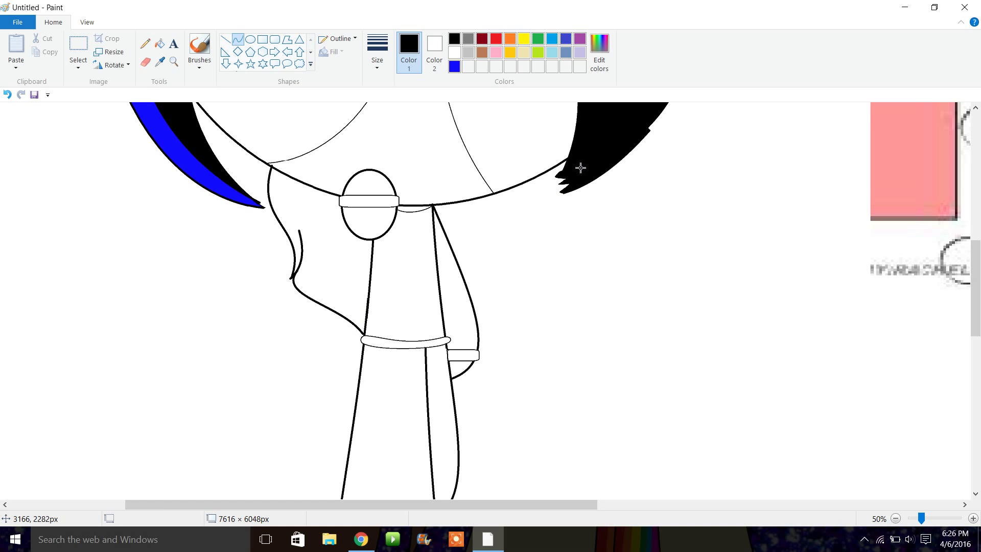
Draw a pointed hair strand on the right with a curve falling from the jawline and a second line rising from its tip
{"action": "mouse_move", "coordinate": [494, 193]}
{"action": "left_mouse_down"}
{"action": "mouse_move", "coordinate": [526, 274]}
{"action": "mouse_move", "coordinate": [568, 331]}
{"action": "left_mouse_up"}
{"action": "mouse_move", "coordinate": [521, 271]}
{"action": "left_mouse_down"}
{"action": "mouse_move", "coordinate": [541, 276]}
{"action": "mouse_move", "coordinate": [569, 331]}
{"action": "left_mouse_up"}
{"action": "left_click", "coordinate": [641, 354]}
{"action": "left_click_drag", "start_coordinate": [537, 296], "coordinate": [532, 294]}
{"action": "left_click", "coordinate": [503, 298]}
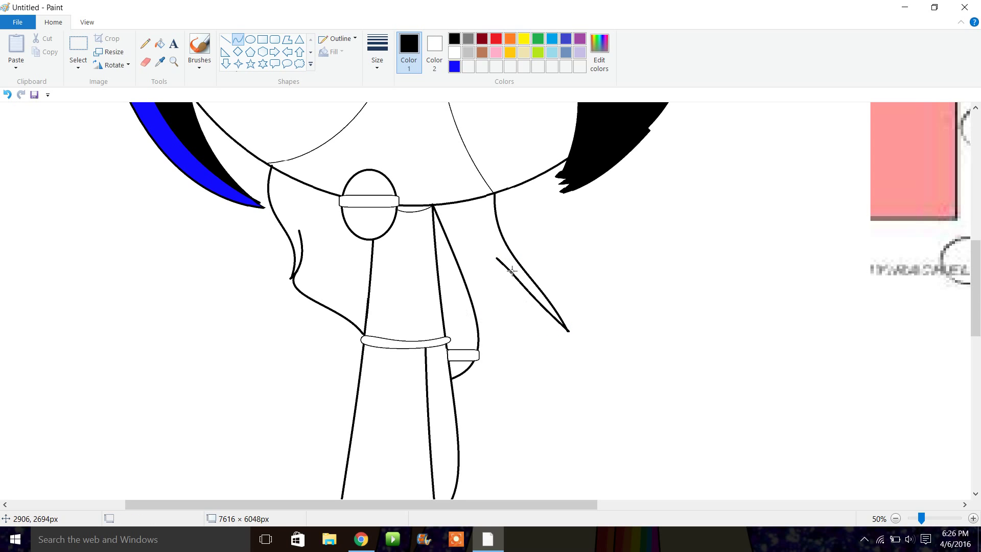
Draw a second hair tip under the right strand and join it to the sleeve cuff with a sagging curve about 353 px wide
{"action": "mouse_move", "coordinate": [533, 296]}
{"action": "left_mouse_down"}
{"action": "mouse_move", "coordinate": [575, 355]}
{"action": "mouse_move", "coordinate": [529, 305]}
{"action": "mouse_move", "coordinate": [522, 312]}
{"action": "left_mouse_up"}
{"action": "left_click_drag", "start_coordinate": [535, 327], "coordinate": [548, 350]}
{"action": "left_click", "coordinate": [476, 362]}
{"action": "mouse_move", "coordinate": [480, 359]}
{"action": "left_mouse_down"}
{"action": "mouse_move", "coordinate": [539, 366]}
{"action": "mouse_move", "coordinate": [571, 352]}
{"action": "left_mouse_up"}
{"action": "left_click_drag", "start_coordinate": [509, 364], "coordinate": [548, 383]}
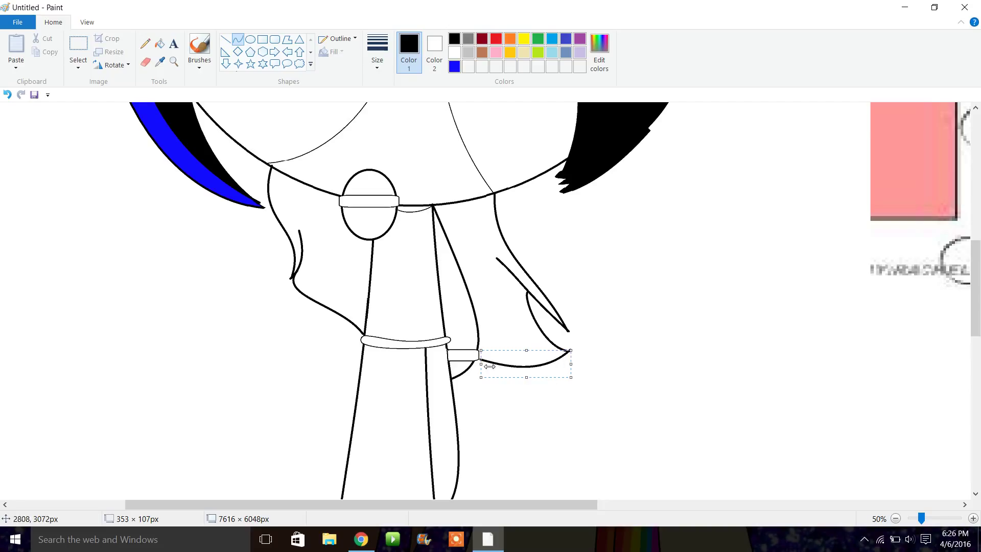
{"action": "left_click", "coordinate": [309, 329]}
Draw a black ellipse of about 178 × 186 px in the thinnest line width on the shirt, above the waistband
{"action": "left_click", "coordinate": [897, 518]}
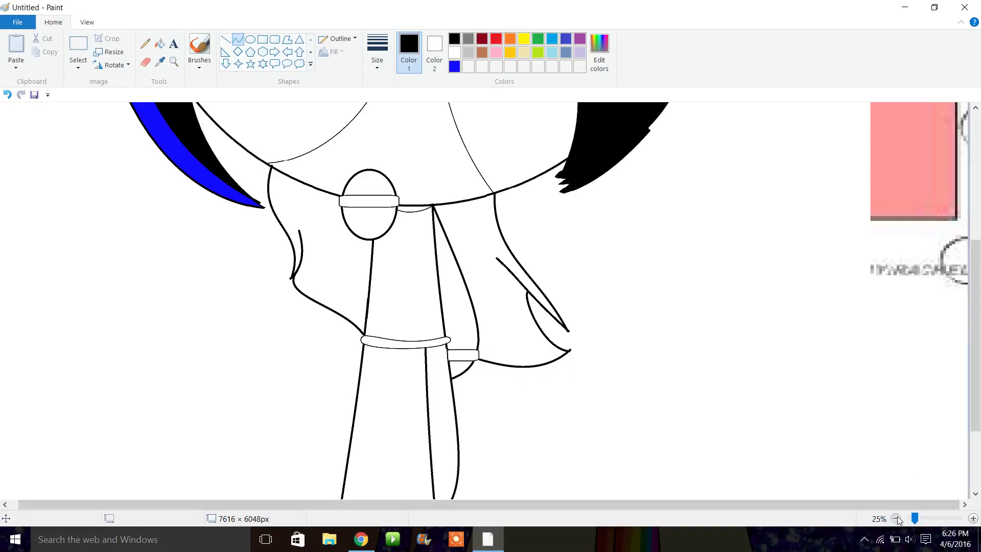
{"action": "left_click", "coordinate": [897, 519]}
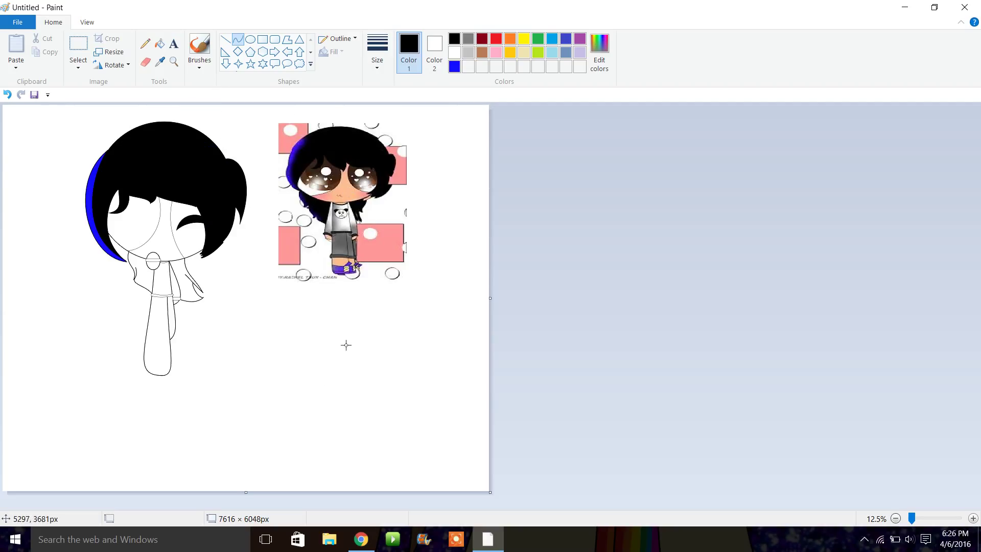
{"action": "left_click", "coordinate": [174, 61]}
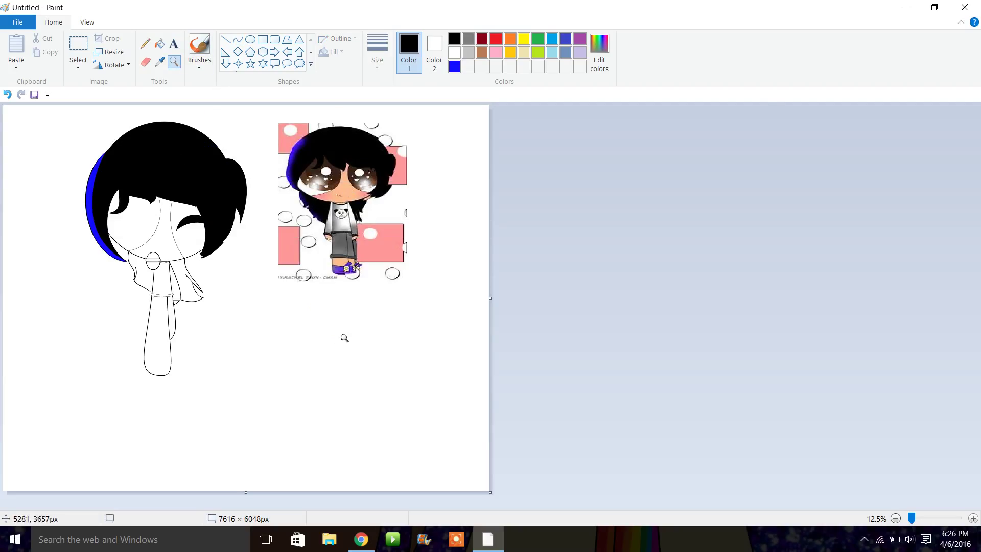
{"action": "left_click", "coordinate": [429, 242]}
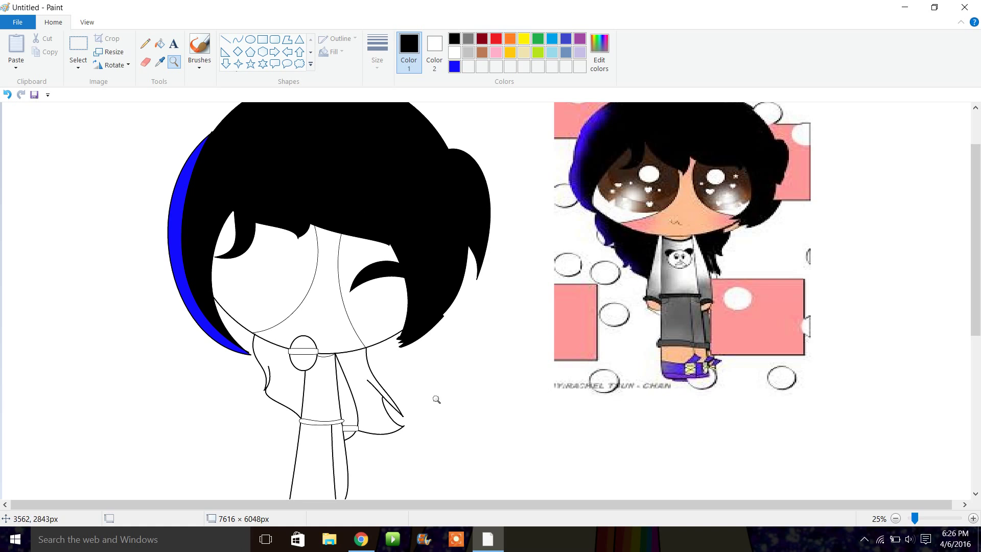
{"action": "left_click", "coordinate": [391, 370]}
{"action": "left_click", "coordinate": [425, 364]}
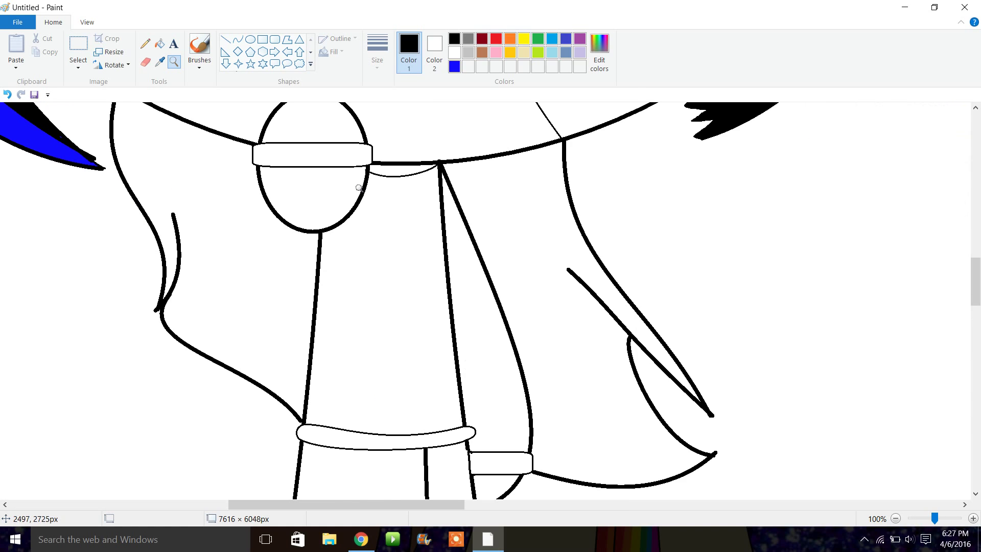
{"action": "left_click", "coordinate": [264, 41]}
{"action": "left_click_drag", "start_coordinate": [340, 240], "coordinate": [434, 337]}
{"action": "left_click", "coordinate": [377, 51]}
{"action": "left_click", "coordinate": [406, 87]}
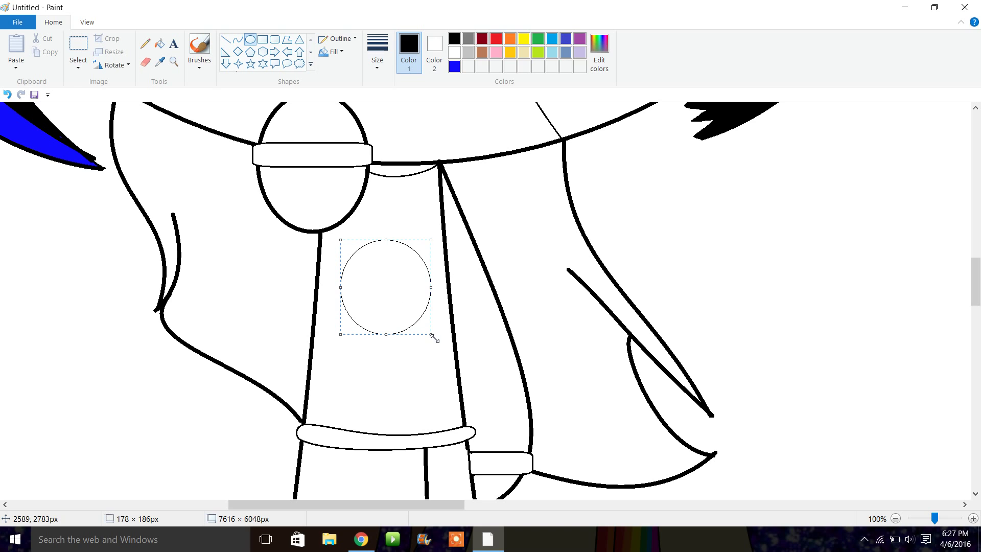
Switch to Chrome, start the Zedd "Clarity" lyrics video on YouTube, and return to the drawing in Paint
{"action": "left_click", "coordinate": [176, 62]}
{"action": "left_click", "coordinate": [464, 278]}
{"action": "left_click", "coordinate": [392, 278]}
{"action": "left_click", "coordinate": [361, 540]}
{"action": "left_click", "coordinate": [578, 264]}
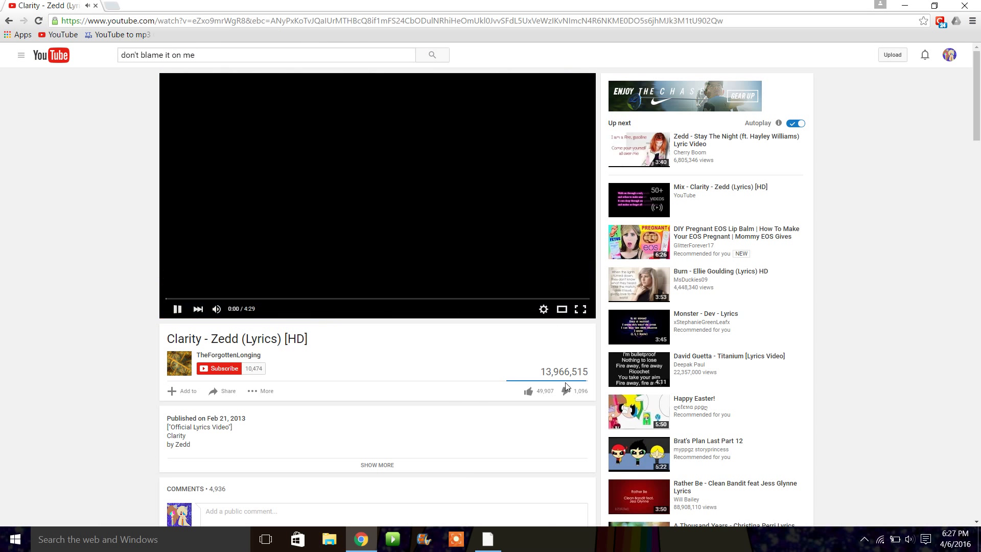
{"action": "left_click", "coordinate": [488, 539]}
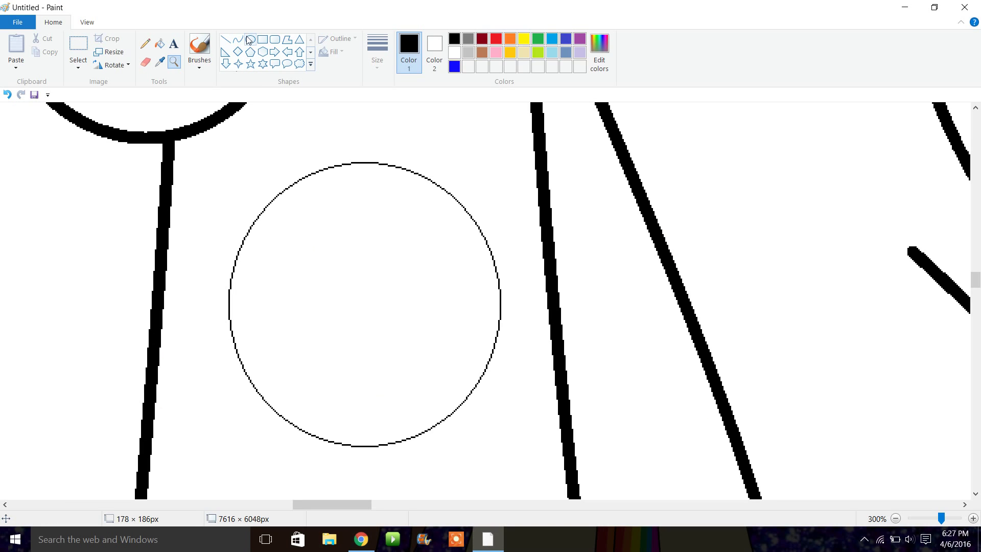
{"action": "left_click_drag", "start_coordinate": [234, 305], "coordinate": [335, 169]}
{"action": "left_click_drag", "start_coordinate": [281, 235], "coordinate": [269, 131]}
{"action": "left_click", "coordinate": [544, 233]}
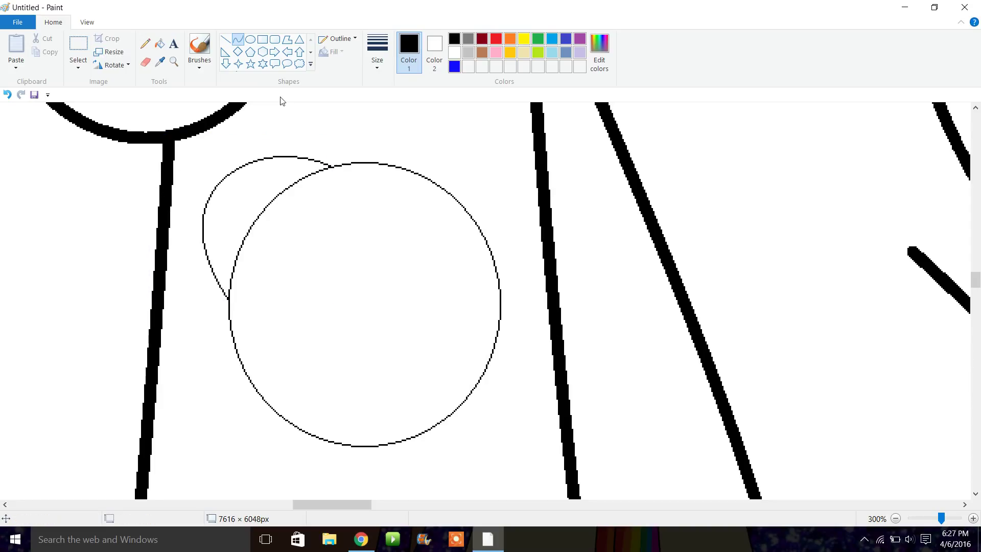
{"action": "left_click", "coordinate": [7, 95]}
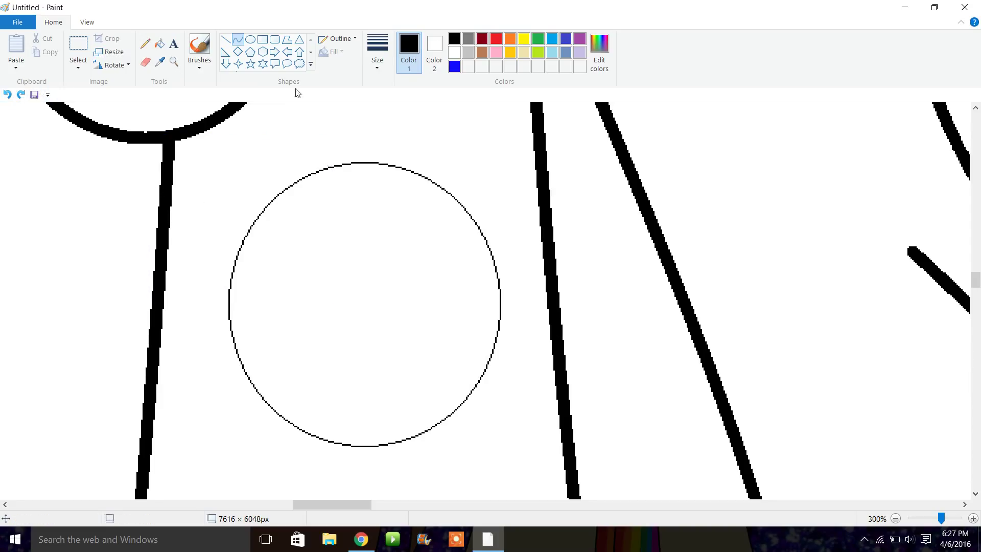
Draw a rounded ear curve on each upper side of the emblem circle and fill both ears with black
{"action": "left_click_drag", "start_coordinate": [235, 280], "coordinate": [336, 170]}
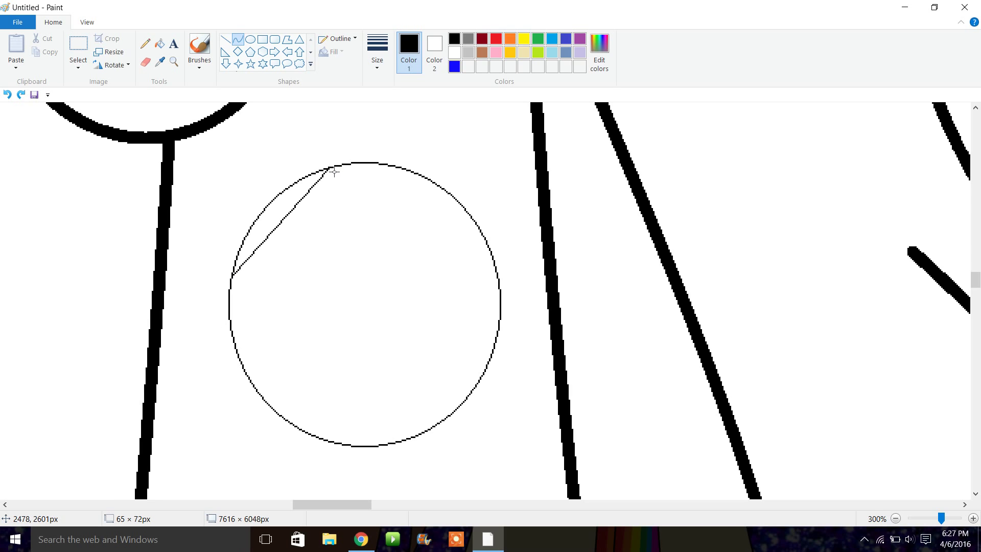
{"action": "left_click_drag", "start_coordinate": [279, 220], "coordinate": [149, 191]}
{"action": "left_click_drag", "start_coordinate": [207, 141], "coordinate": [264, 125]}
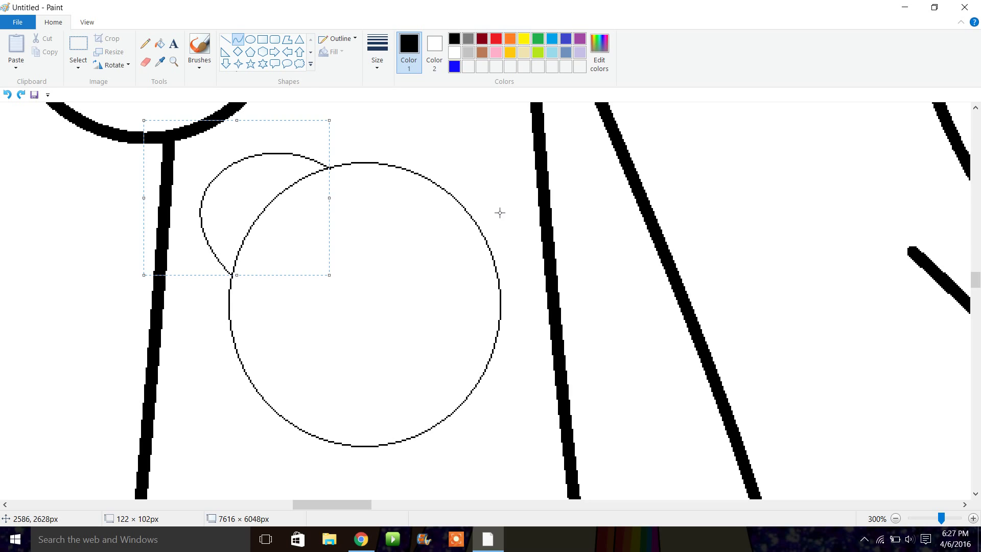
{"action": "left_click_drag", "start_coordinate": [429, 179], "coordinate": [570, 198]}
{"action": "left_click", "coordinate": [161, 43]}
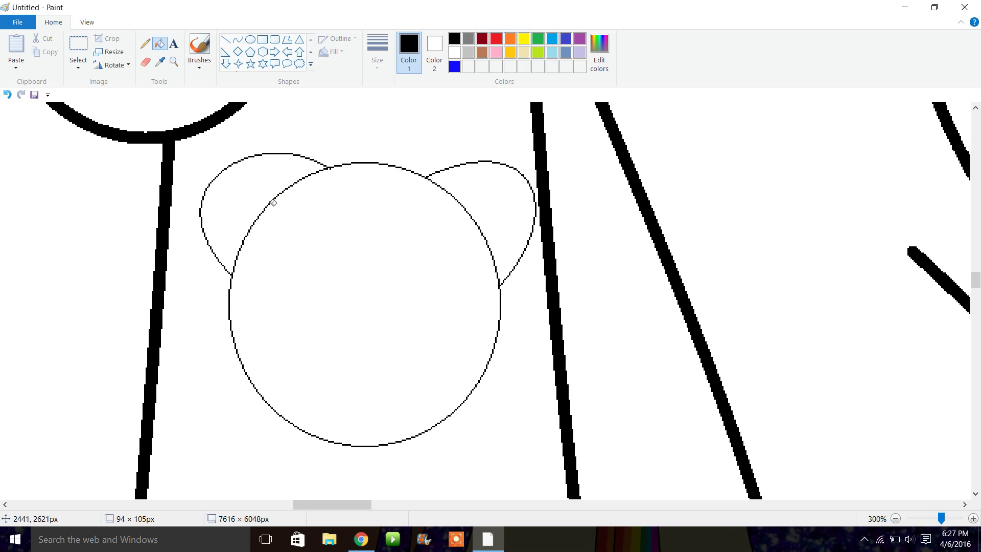
{"action": "left_click", "coordinate": [240, 204]}
{"action": "left_click", "coordinate": [522, 186]}
Draw two black upright ellipses side by side inside the emblem circle as the panda's eyes
{"action": "left_click", "coordinate": [174, 62]}
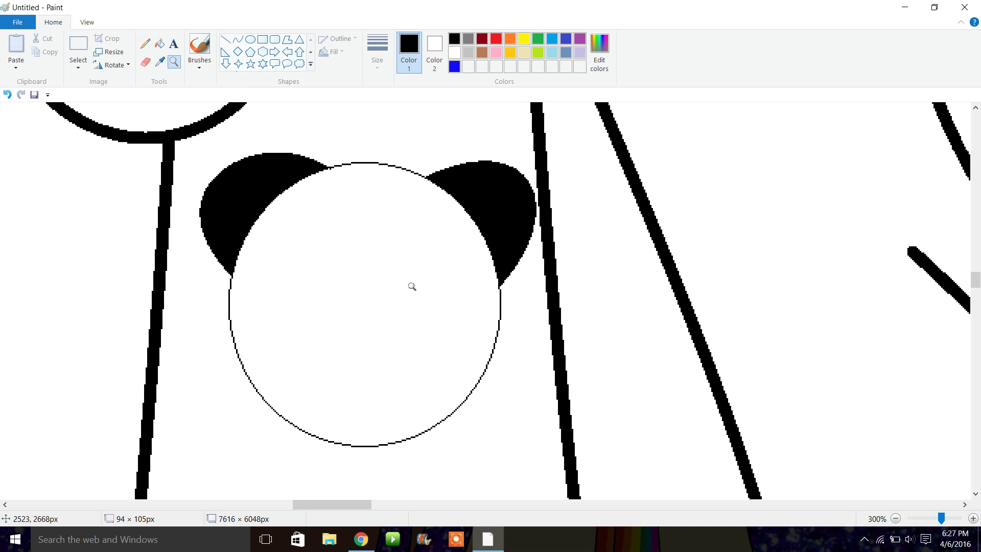
{"action": "left_click", "coordinate": [412, 287]}
{"action": "left_click", "coordinate": [251, 39]}
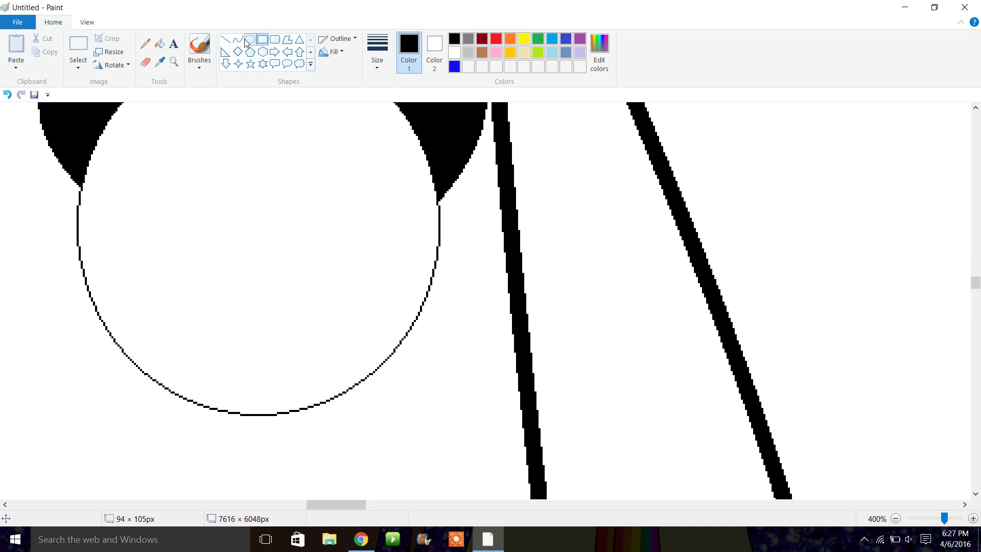
{"action": "left_click_drag", "start_coordinate": [139, 142], "coordinate": [261, 267]}
{"action": "left_click_drag", "start_coordinate": [227, 229], "coordinate": [230, 224]}
{"action": "left_click_drag", "start_coordinate": [263, 261], "coordinate": [261, 265]}
{"action": "left_click", "coordinate": [355, 257]}
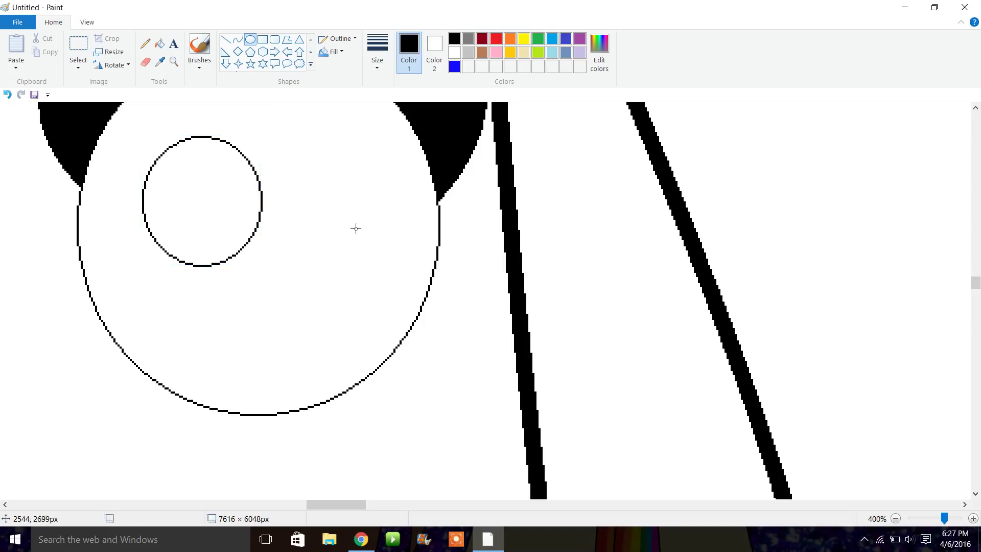
{"action": "left_click_drag", "start_coordinate": [291, 149], "coordinate": [397, 277]}
{"action": "left_click_drag", "start_coordinate": [371, 231], "coordinate": [375, 231]}
{"action": "left_click", "coordinate": [245, 180]}
{"action": "left_click_drag", "start_coordinate": [203, 164], "coordinate": [261, 222]}
{"action": "left_click", "coordinate": [225, 233]}
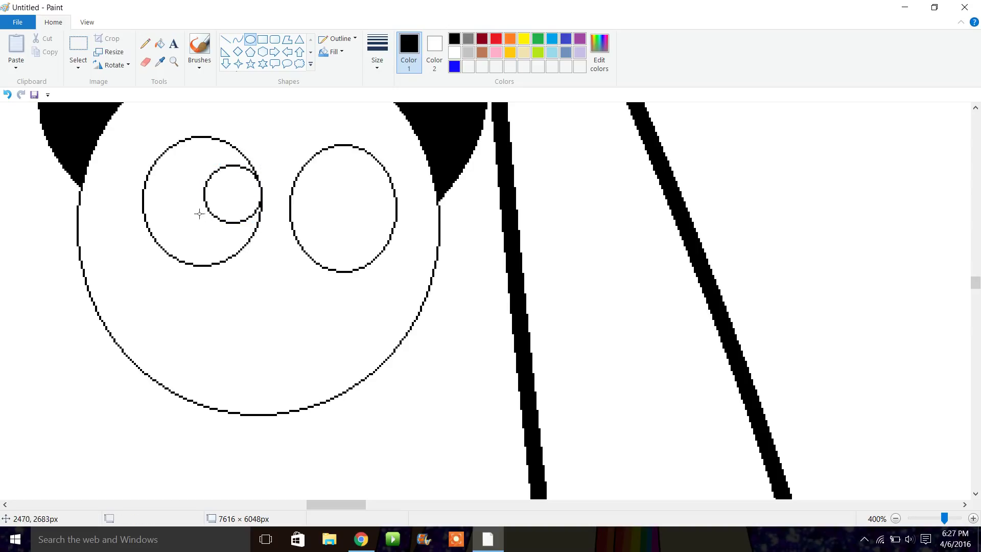
{"action": "left_click_drag", "start_coordinate": [194, 220], "coordinate": [223, 252]}
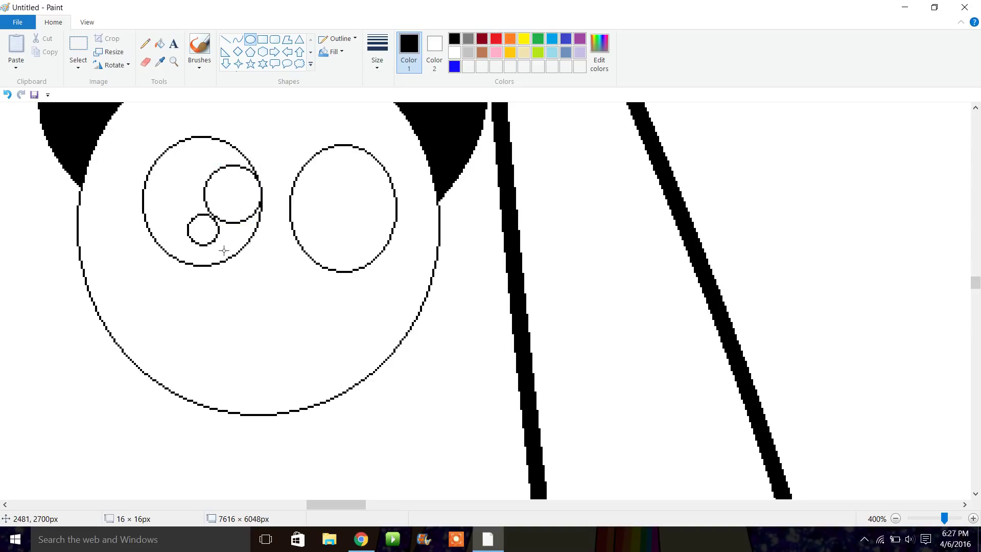
{"action": "left_click", "coordinate": [382, 234]}
{"action": "left_click_drag", "start_coordinate": [297, 175], "coordinate": [350, 229]}
{"action": "left_click", "coordinate": [7, 95]}
{"action": "left_click", "coordinate": [7, 94]}
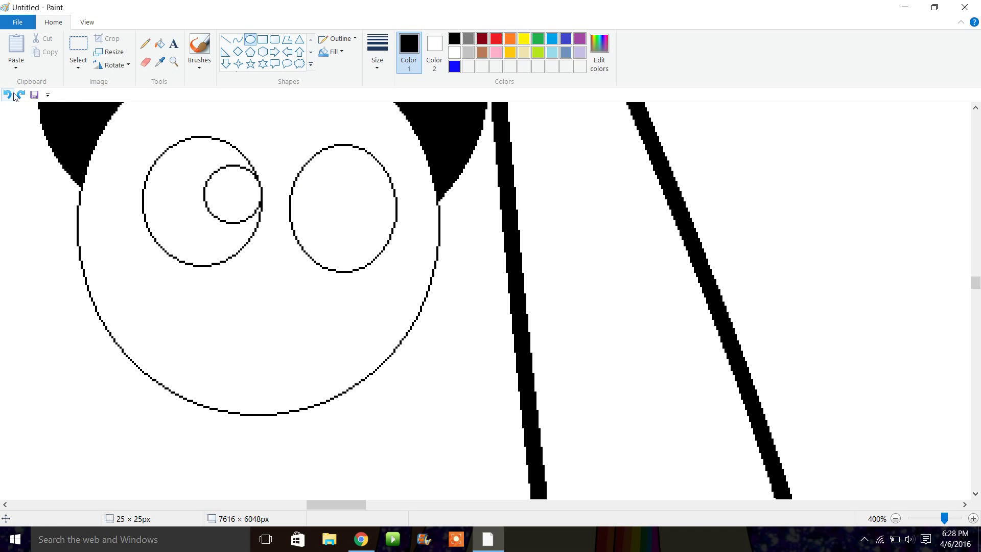
{"action": "left_click", "coordinate": [8, 94]}
Draw one larger and one smaller highlight circle inside each panda eye, and fill the rest of both eyes with black
{"action": "left_click_drag", "start_coordinate": [160, 173], "coordinate": [229, 255]}
{"action": "left_click", "coordinate": [268, 249]}
{"action": "left_click", "coordinate": [365, 227]}
{"action": "left_click_drag", "start_coordinate": [302, 177], "coordinate": [374, 265]}
{"action": "left_click", "coordinate": [364, 253]}
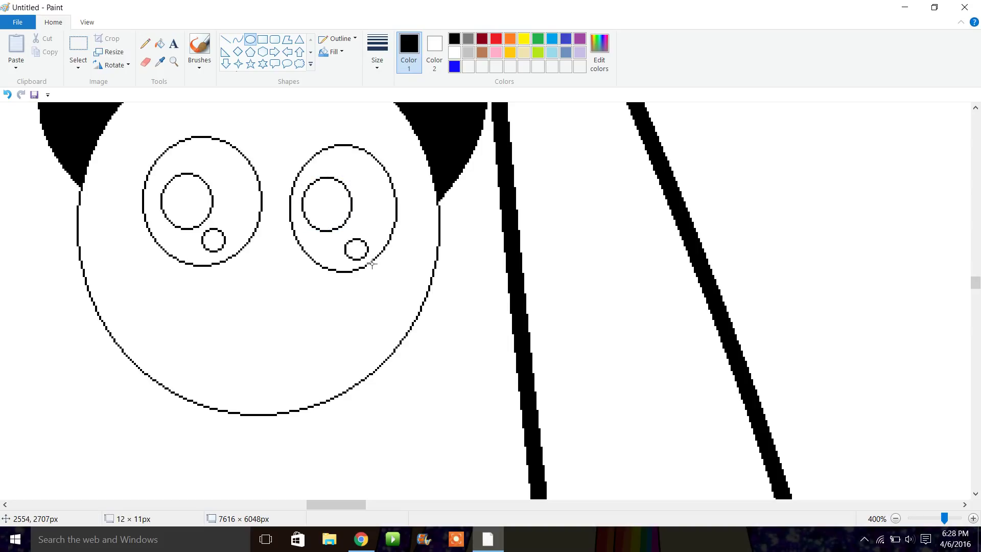
{"action": "left_click", "coordinate": [160, 43]}
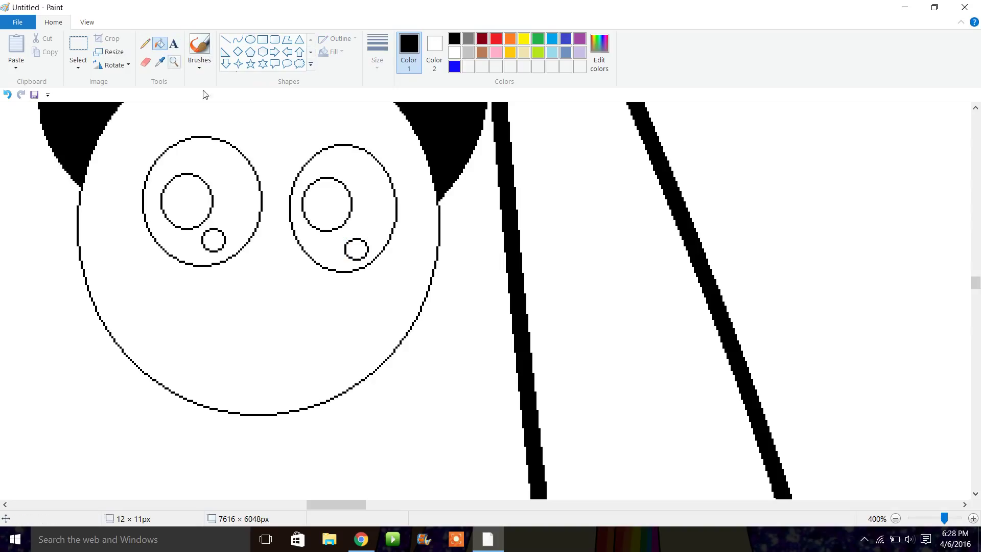
{"action": "left_click", "coordinate": [232, 173]}
{"action": "left_click", "coordinate": [366, 186]}
Draw a small w-shaped mouth below the panda's eyes with the black Pencil in the second-thinnest size
{"action": "left_click", "coordinate": [173, 63]}
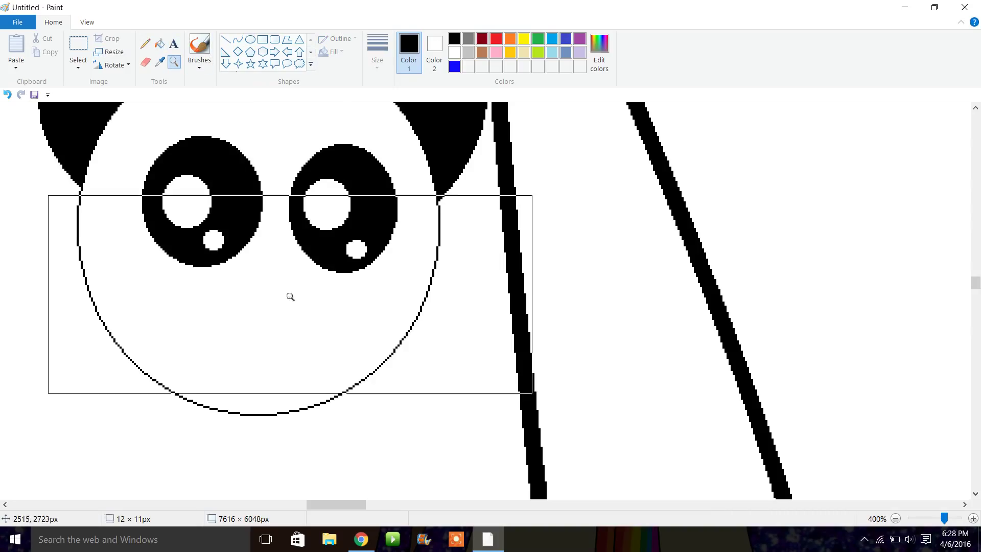
{"action": "left_click", "coordinate": [290, 295]}
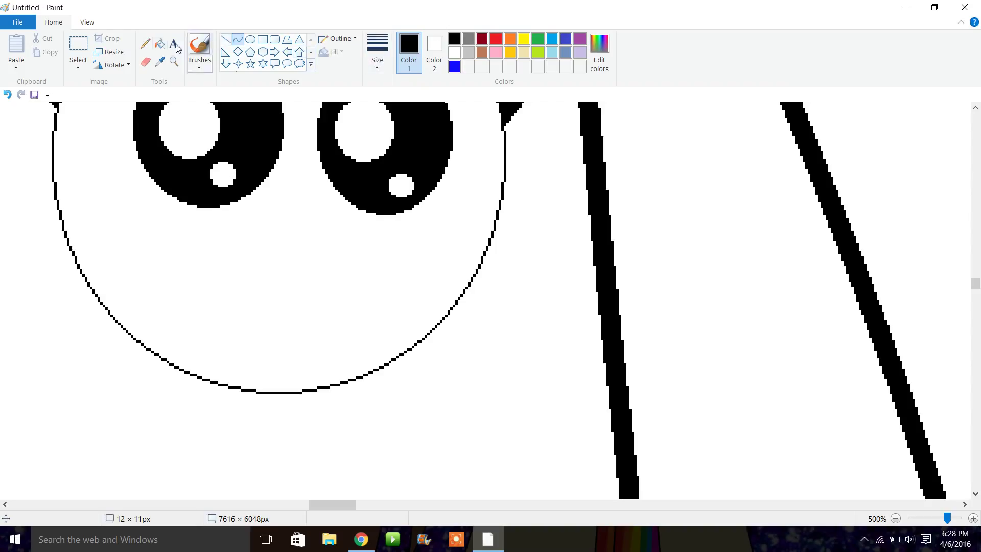
{"action": "left_click", "coordinate": [155, 47]}
{"action": "left_click", "coordinate": [145, 44]}
{"action": "left_click", "coordinate": [377, 51]}
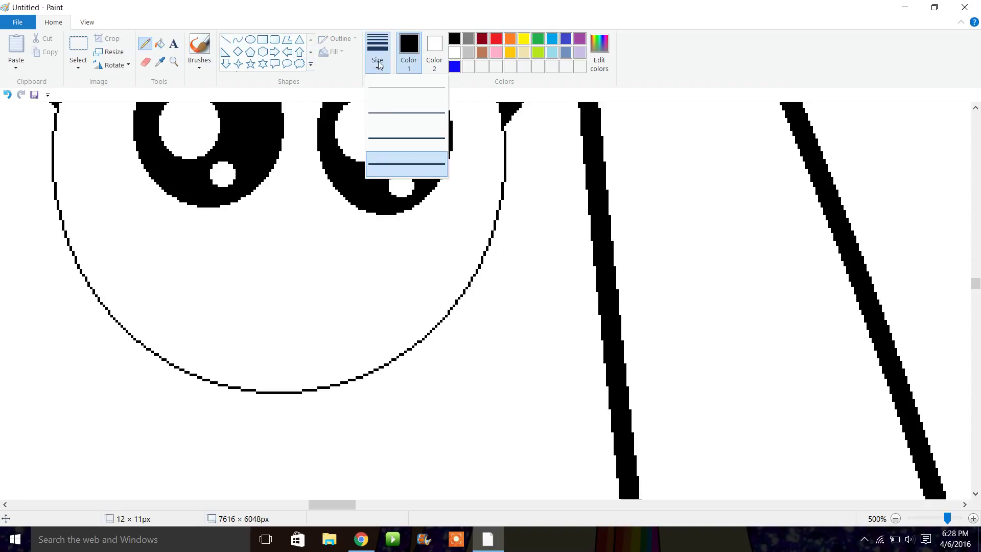
{"action": "left_click", "coordinate": [406, 113]}
{"action": "mouse_move", "coordinate": [228, 305]}
{"action": "left_mouse_down"}
{"action": "mouse_move", "coordinate": [240, 338]}
{"action": "mouse_move", "coordinate": [264, 321]}
{"action": "mouse_move", "coordinate": [312, 343]}
{"action": "mouse_move", "coordinate": [313, 321]}
{"action": "left_mouse_up"}
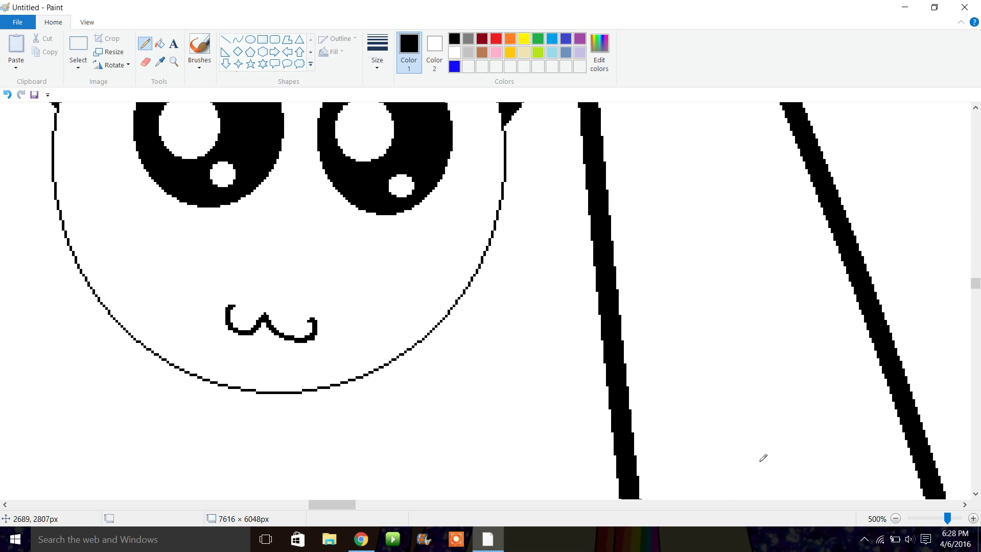
Examine the whole sketch beside the reference picture, and then the area around the waistband up close
{"action": "mouse_move", "coordinate": [976, 285]}
{"action": "left_mouse_down"}
{"action": "mouse_move", "coordinate": [976, 293]}
{"action": "mouse_move", "coordinate": [976, 282]}
{"action": "left_mouse_up"}
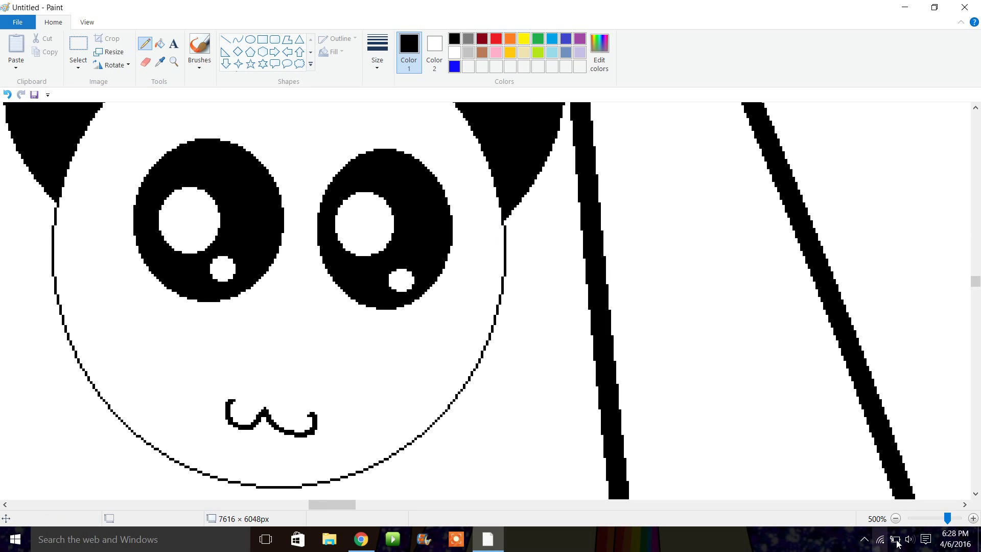
{"action": "left_click", "coordinate": [896, 518]}
{"action": "left_click", "coordinate": [896, 518]}
{"action": "left_click", "coordinate": [896, 518]}
{"action": "left_click", "coordinate": [896, 518]}
{"action": "left_click", "coordinate": [896, 518]}
{"action": "left_click", "coordinate": [896, 518]}
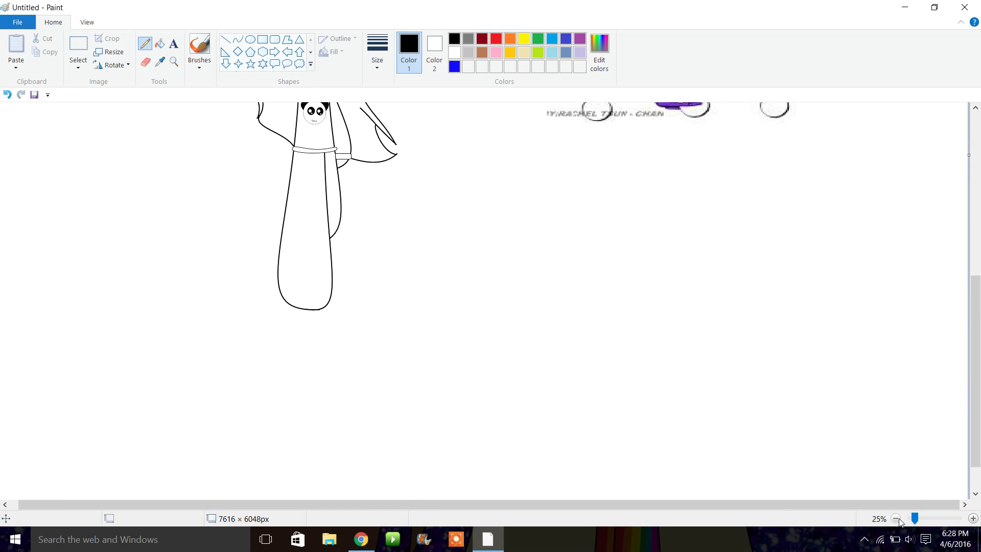
{"action": "left_click", "coordinate": [898, 519]}
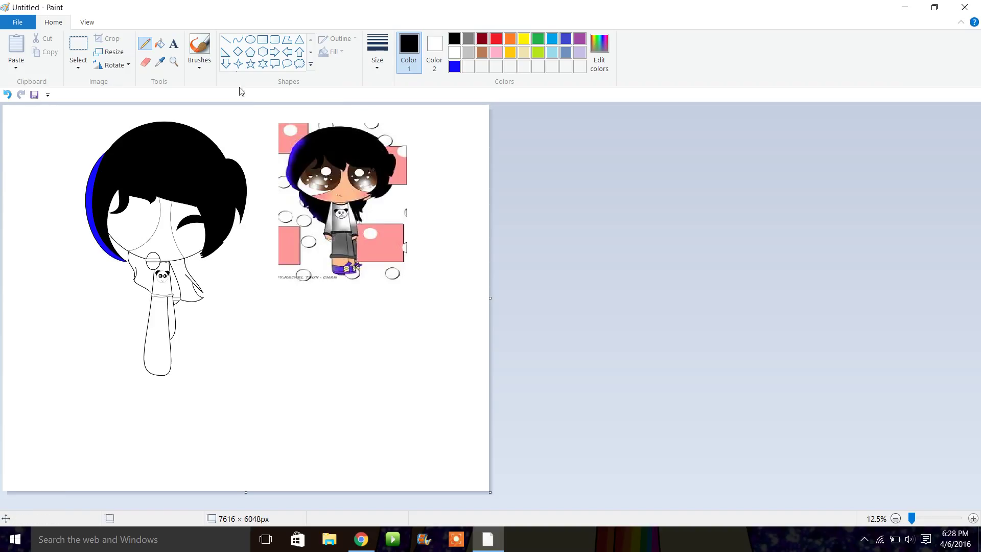
{"action": "left_click", "coordinate": [176, 63]}
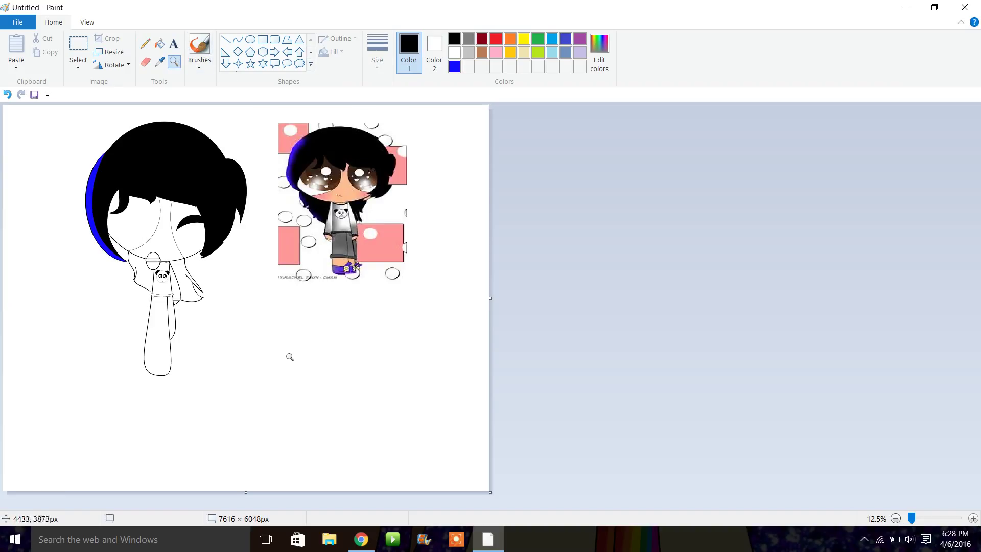
{"action": "left_click", "coordinate": [333, 313]}
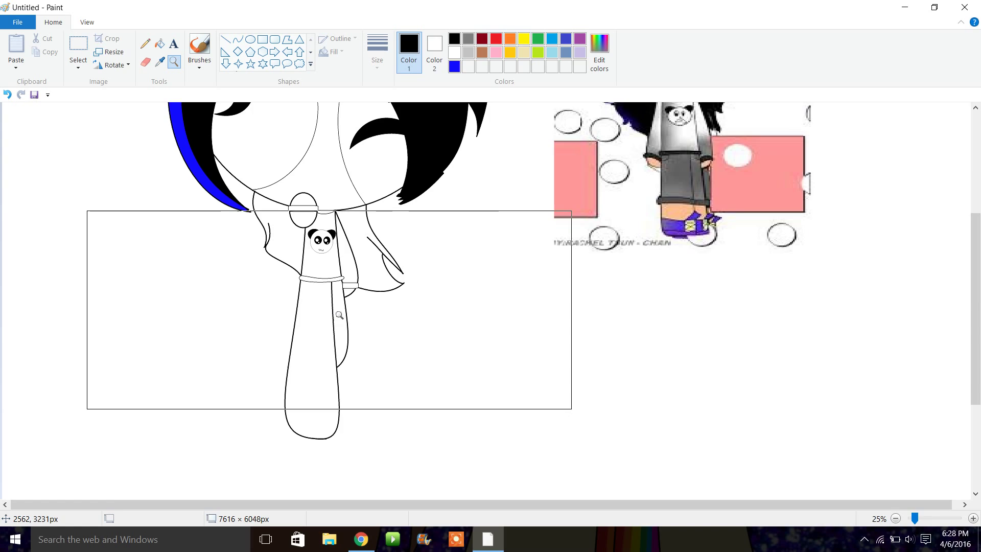
{"action": "left_click", "coordinate": [340, 315]}
{"action": "left_click", "coordinate": [486, 257]}
{"action": "left_click", "coordinate": [465, 264]}
Draw two pocket curves in the second-thinnest line width below the waistband, a larger left one and a right one about 45 × 65 px
{"action": "left_click", "coordinate": [238, 40]}
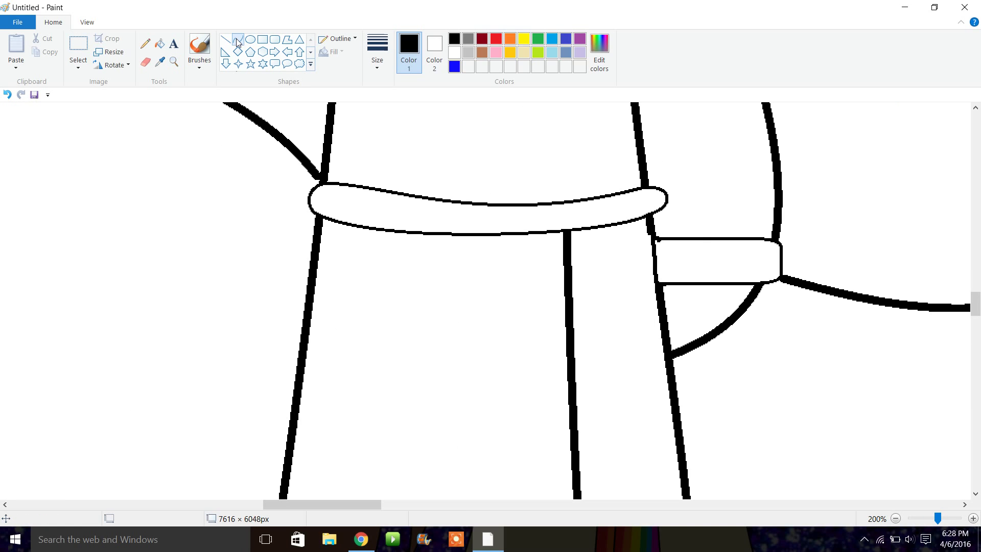
{"action": "left_click", "coordinate": [378, 57]}
{"action": "left_click", "coordinate": [410, 107]}
{"action": "left_click_drag", "start_coordinate": [385, 232], "coordinate": [309, 310]}
{"action": "left_click_drag", "start_coordinate": [357, 279], "coordinate": [399, 251]}
{"action": "mouse_move", "coordinate": [380, 302]}
{"action": "left_mouse_down"}
{"action": "mouse_move", "coordinate": [370, 331]}
{"action": "mouse_move", "coordinate": [359, 326]}
{"action": "left_mouse_up"}
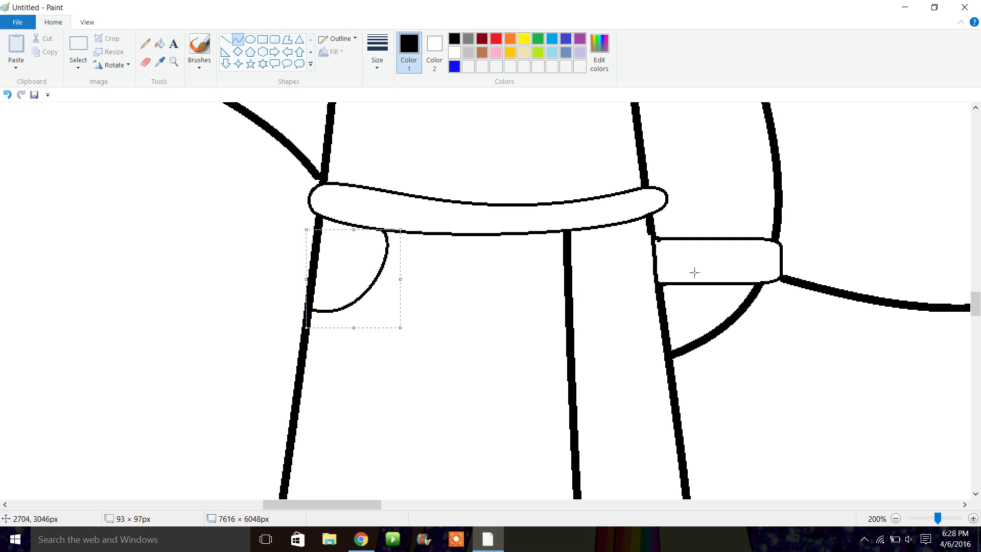
{"action": "mouse_move", "coordinate": [620, 226]}
{"action": "left_mouse_down"}
{"action": "mouse_move", "coordinate": [657, 288]}
{"action": "mouse_move", "coordinate": [614, 244]}
{"action": "left_mouse_up"}
{"action": "left_click", "coordinate": [636, 284]}
{"action": "left_click_drag", "start_coordinate": [974, 306], "coordinate": [973, 327]}
{"action": "left_click", "coordinate": [496, 40]}
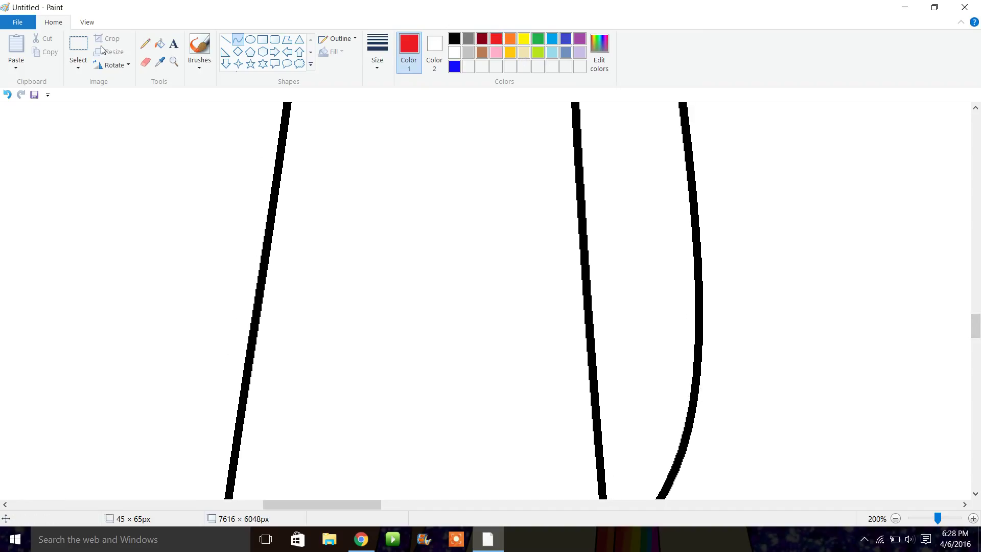
{"action": "left_click", "coordinate": [145, 44]}
{"action": "left_click", "coordinate": [377, 51]}
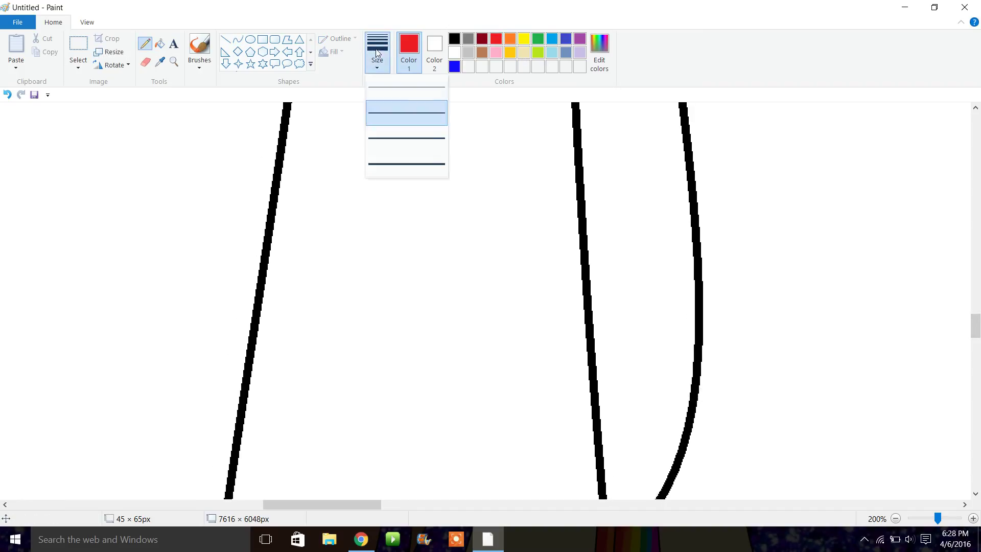
{"action": "left_click", "coordinate": [422, 159]}
{"action": "mouse_move", "coordinate": [302, 209]}
{"action": "left_mouse_down"}
{"action": "mouse_move", "coordinate": [275, 202]}
{"action": "mouse_move", "coordinate": [245, 212]}
{"action": "mouse_move", "coordinate": [276, 243]}
{"action": "mouse_move", "coordinate": [358, 262]}
{"action": "mouse_move", "coordinate": [573, 275]}
{"action": "mouse_move", "coordinate": [681, 271]}
{"action": "mouse_move", "coordinate": [721, 251]}
{"action": "left_mouse_up"}
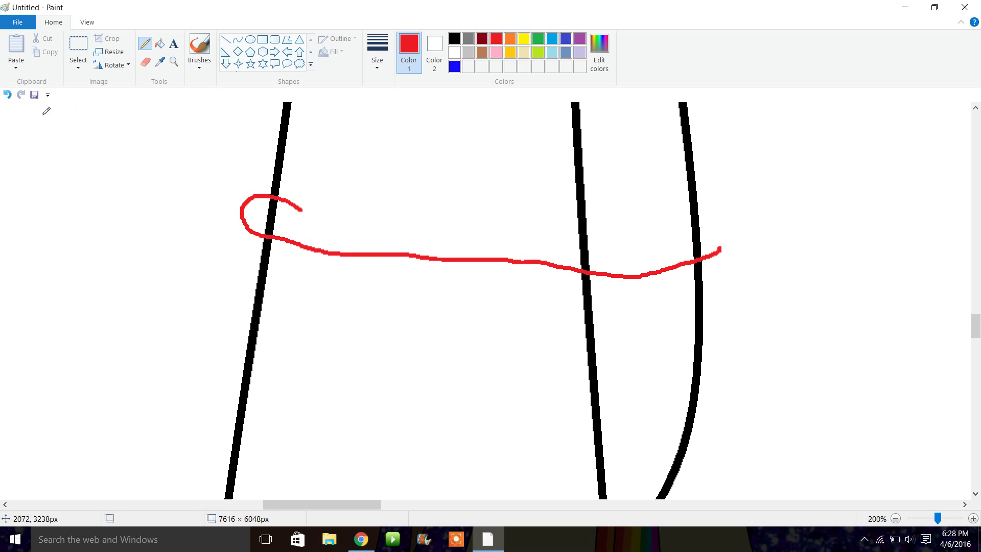
{"action": "left_click", "coordinate": [7, 95]}
{"action": "mouse_move", "coordinate": [236, 225]}
{"action": "left_mouse_down"}
{"action": "mouse_move", "coordinate": [297, 202]}
{"action": "mouse_move", "coordinate": [517, 219]}
{"action": "mouse_move", "coordinate": [729, 183]}
{"action": "mouse_move", "coordinate": [753, 197]}
{"action": "mouse_move", "coordinate": [735, 221]}
{"action": "mouse_move", "coordinate": [588, 267]}
{"action": "mouse_move", "coordinate": [383, 279]}
{"action": "mouse_move", "coordinate": [236, 222]}
{"action": "left_mouse_up"}
{"action": "left_click", "coordinate": [8, 95]}
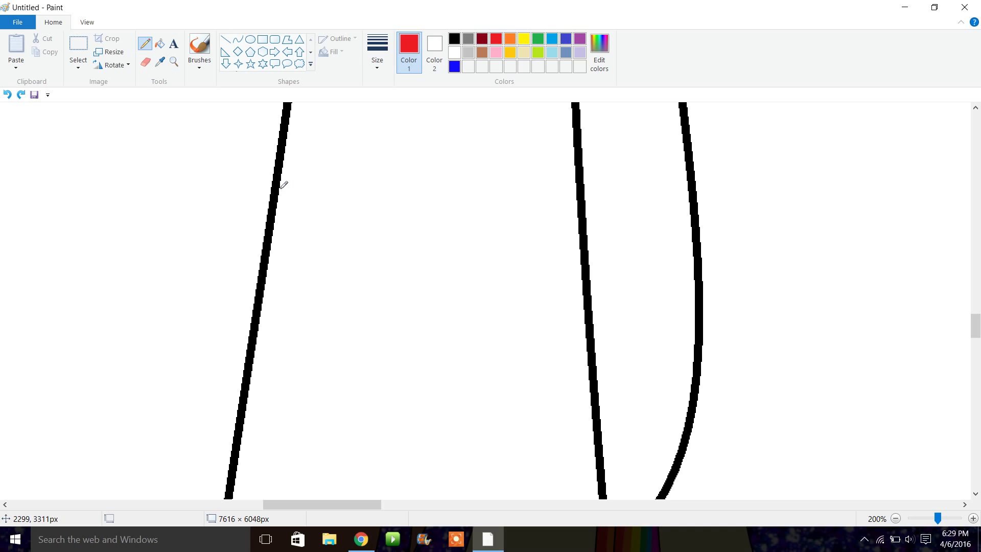
{"action": "mouse_move", "coordinate": [257, 204]}
{"action": "left_mouse_down"}
{"action": "mouse_move", "coordinate": [516, 240]}
{"action": "mouse_move", "coordinate": [761, 230]}
{"action": "mouse_move", "coordinate": [752, 213]}
{"action": "mouse_move", "coordinate": [706, 207]}
{"action": "mouse_move", "coordinate": [591, 223]}
{"action": "mouse_move", "coordinate": [400, 220]}
{"action": "mouse_move", "coordinate": [342, 196]}
{"action": "left_mouse_up"}
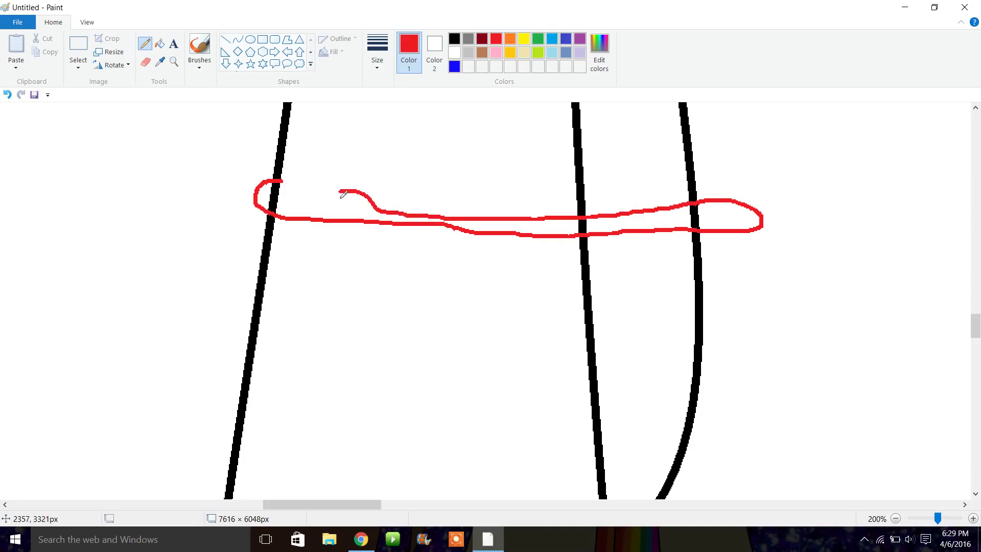
{"action": "left_click", "coordinate": [7, 95]}
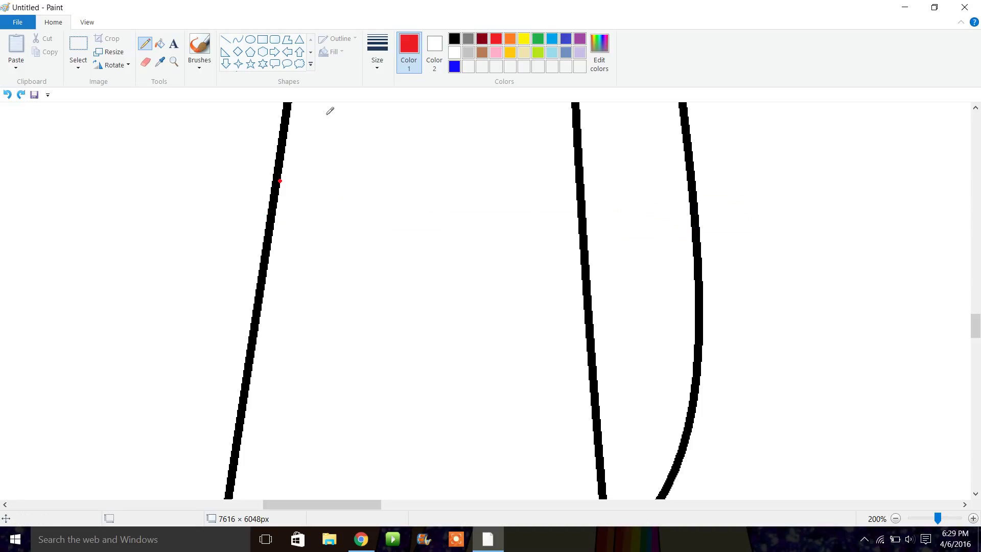
Draw a red rounded rectangle of about 441 × 34 px across both legs below the pockets
{"action": "left_click", "coordinate": [276, 41]}
{"action": "left_click_drag", "start_coordinate": [262, 136], "coordinate": [716, 174]}
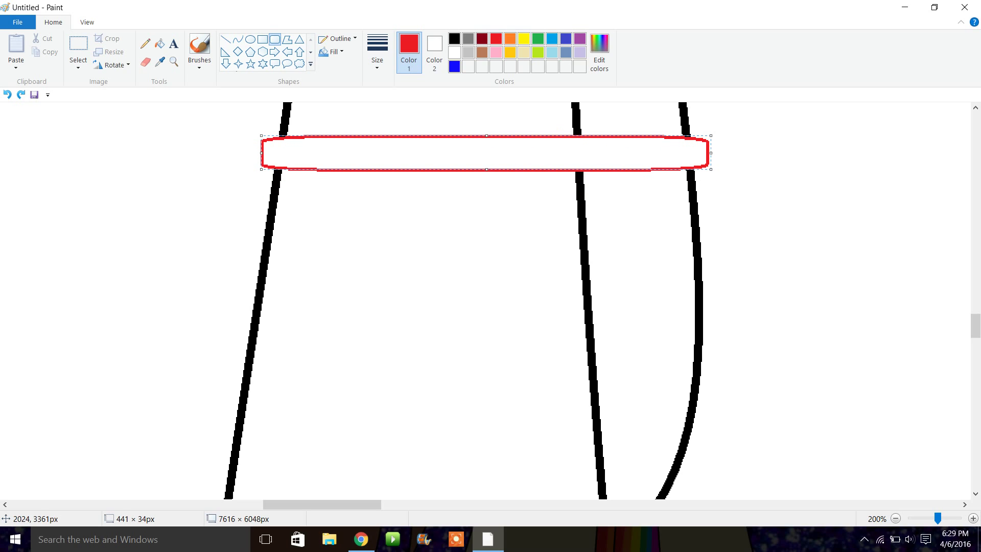
Recolour the band's red outline black with a fill, and erase the short end of the middle leg line just above it
{"action": "left_click", "coordinate": [174, 61]}
{"action": "left_click", "coordinate": [479, 163]}
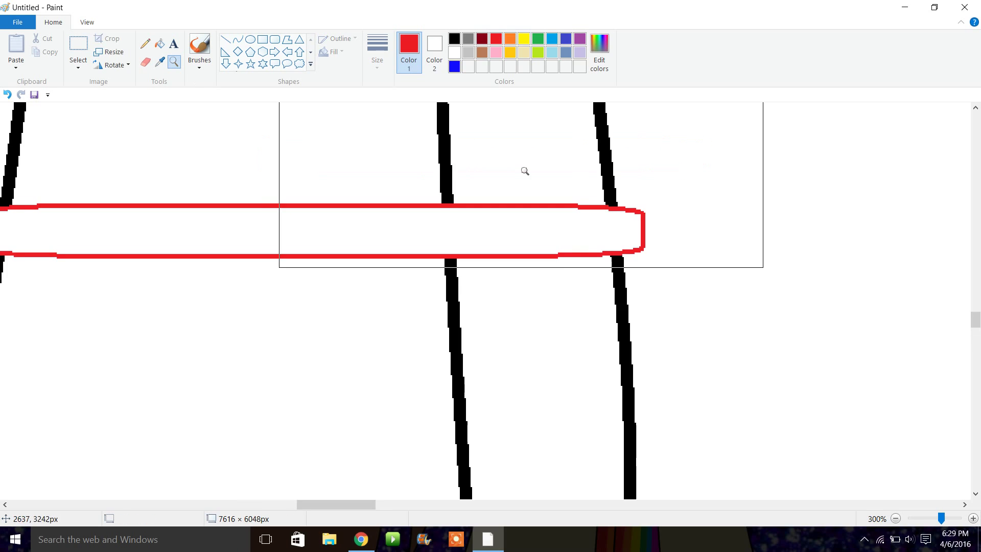
{"action": "left_click", "coordinate": [160, 44]}
{"action": "left_click", "coordinate": [457, 41]}
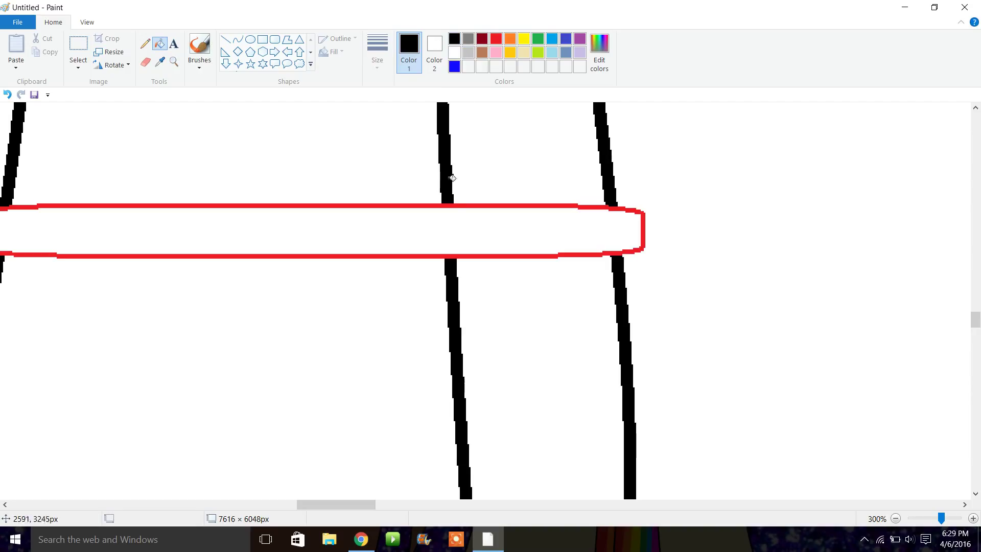
{"action": "left_click", "coordinate": [453, 207]}
{"action": "left_click", "coordinate": [146, 62]}
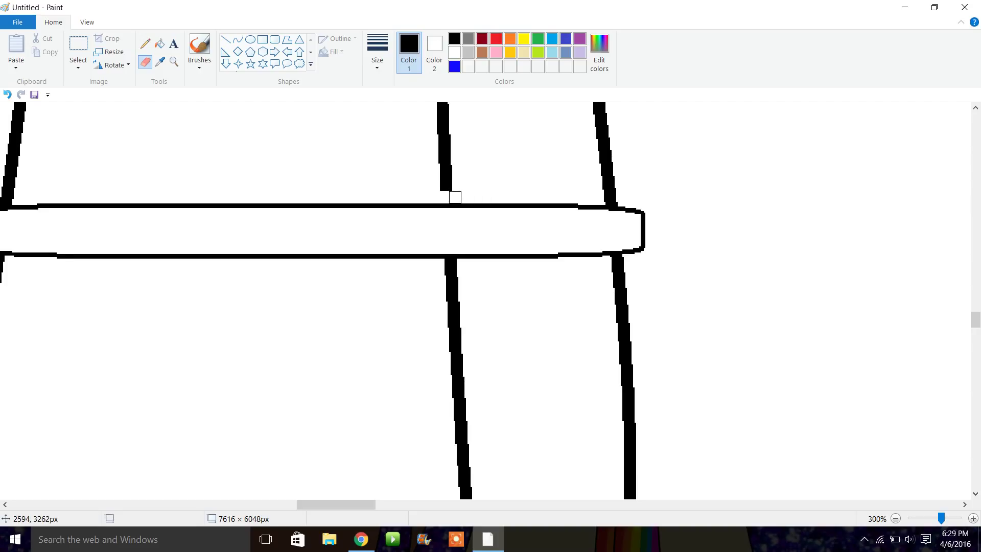
Try to remove the middle leg line above the band by filling it with white, and undo the fill
{"action": "left_click", "coordinate": [160, 44]}
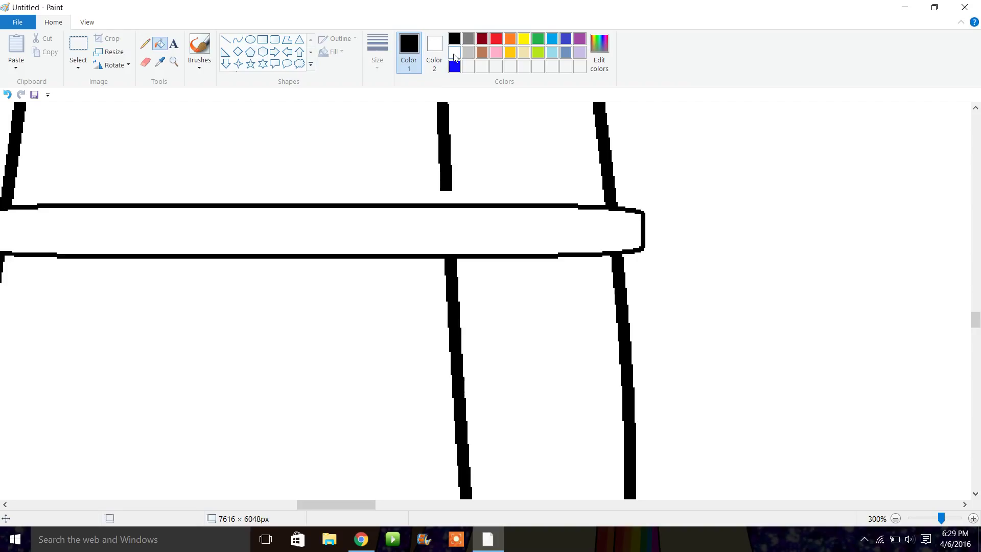
{"action": "left_click", "coordinate": [454, 52]}
{"action": "left_click", "coordinate": [446, 150]}
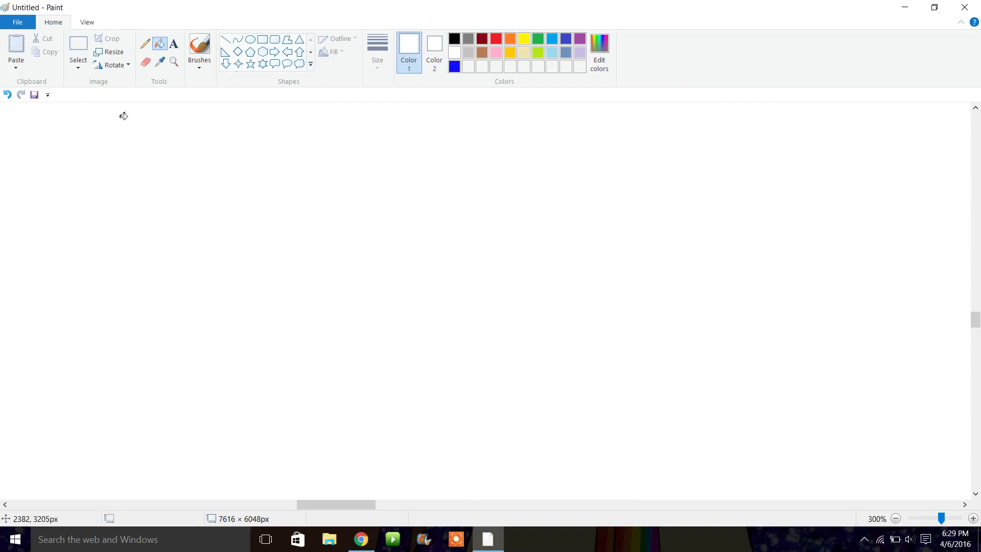
{"action": "left_click", "coordinate": [7, 94]}
Reconnect the middle leg line to the band's upper edge with a short black Pencil stroke
{"action": "left_click_drag", "start_coordinate": [976, 313], "coordinate": [979, 313]}
{"action": "left_click", "coordinate": [454, 39]}
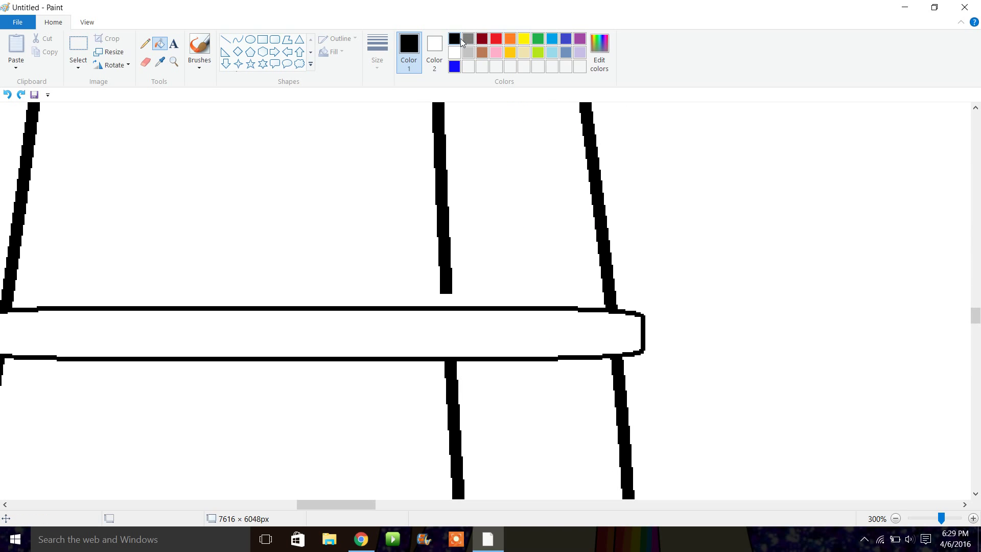
{"action": "left_click", "coordinate": [145, 44]}
{"action": "left_click_drag", "start_coordinate": [446, 294], "coordinate": [446, 306]}
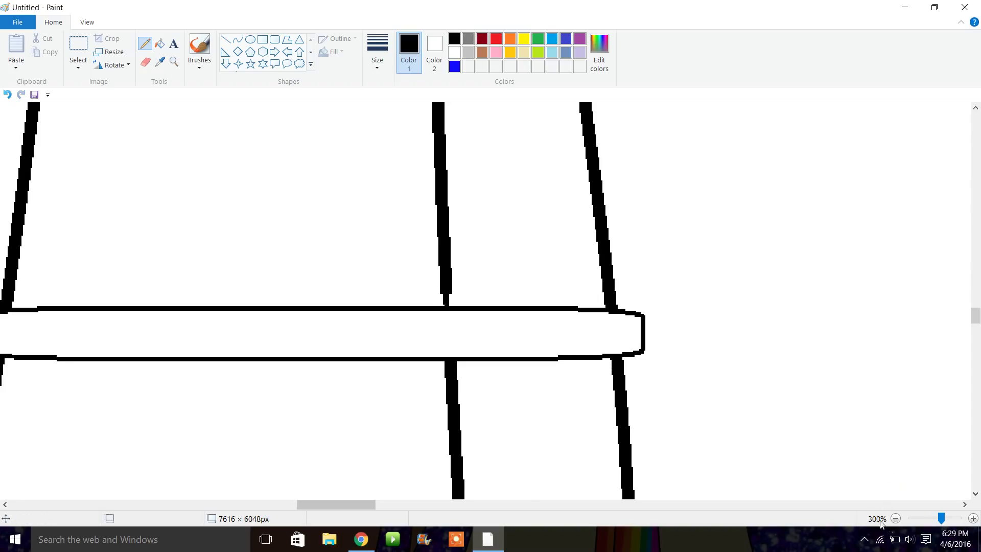
{"action": "left_click", "coordinate": [896, 519]}
{"action": "left_click", "coordinate": [896, 519]}
{"action": "left_click", "coordinate": [896, 518]}
{"action": "left_click", "coordinate": [896, 519]}
{"action": "left_click", "coordinate": [896, 519]}
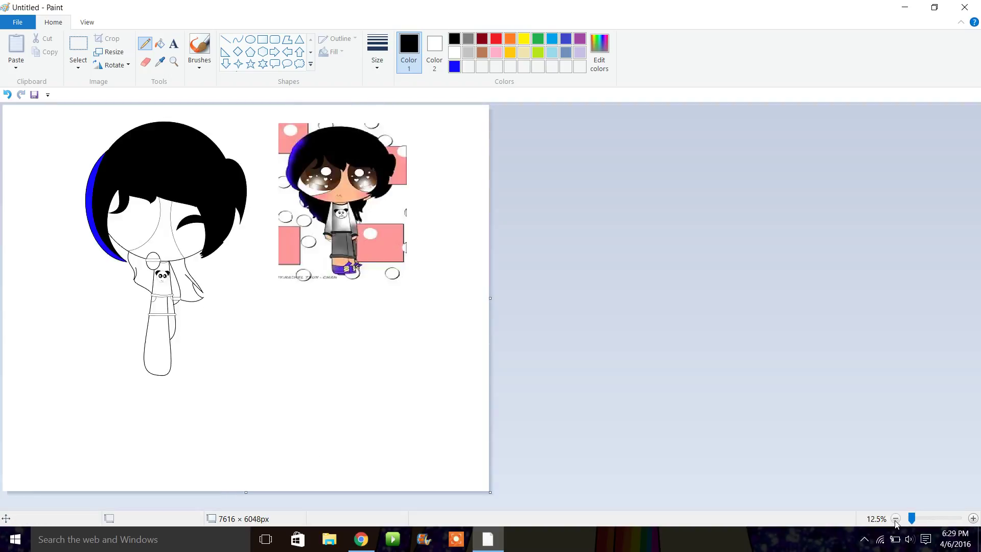